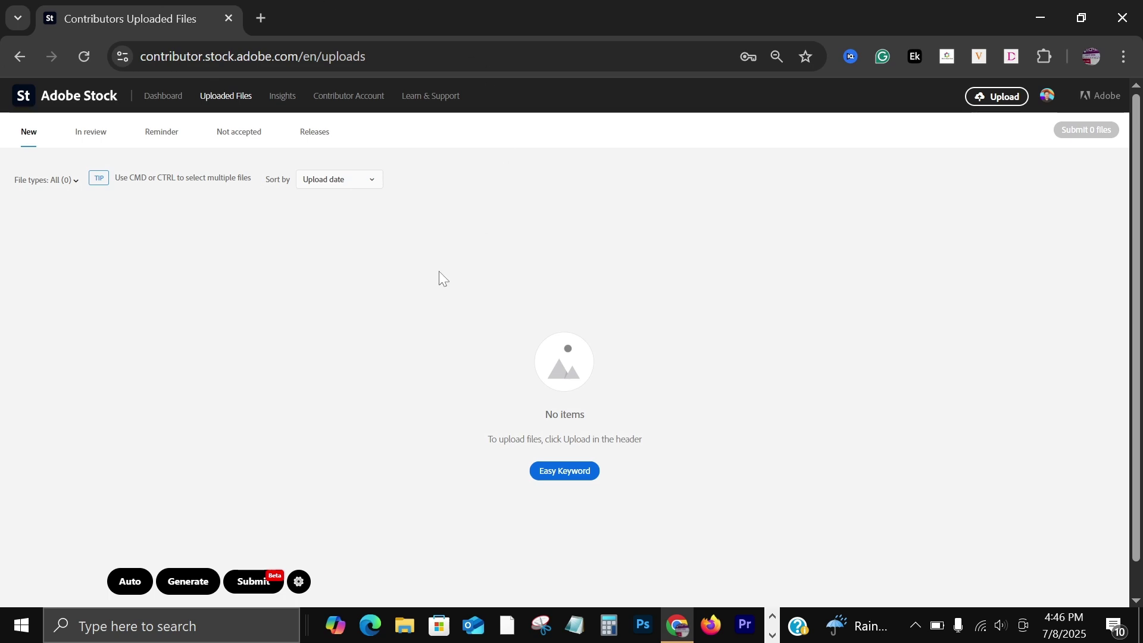
Open Pinterest in a new tab and display the portfolio on the Adobe Stock contributor dashboard.
left_click(260, 19)
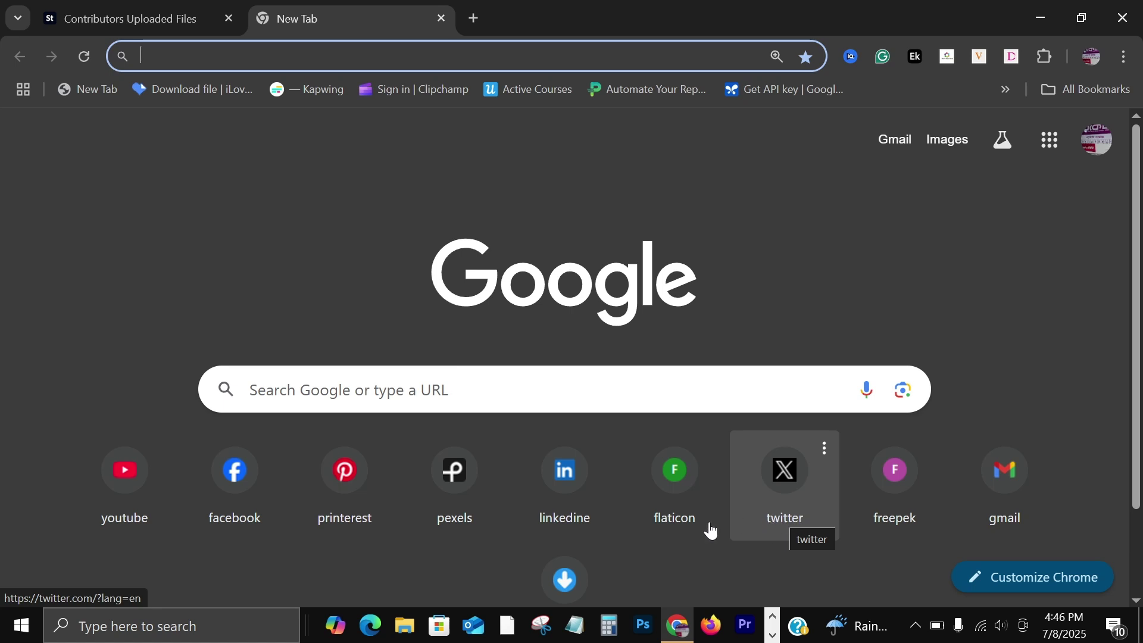
left_click(354, 524)
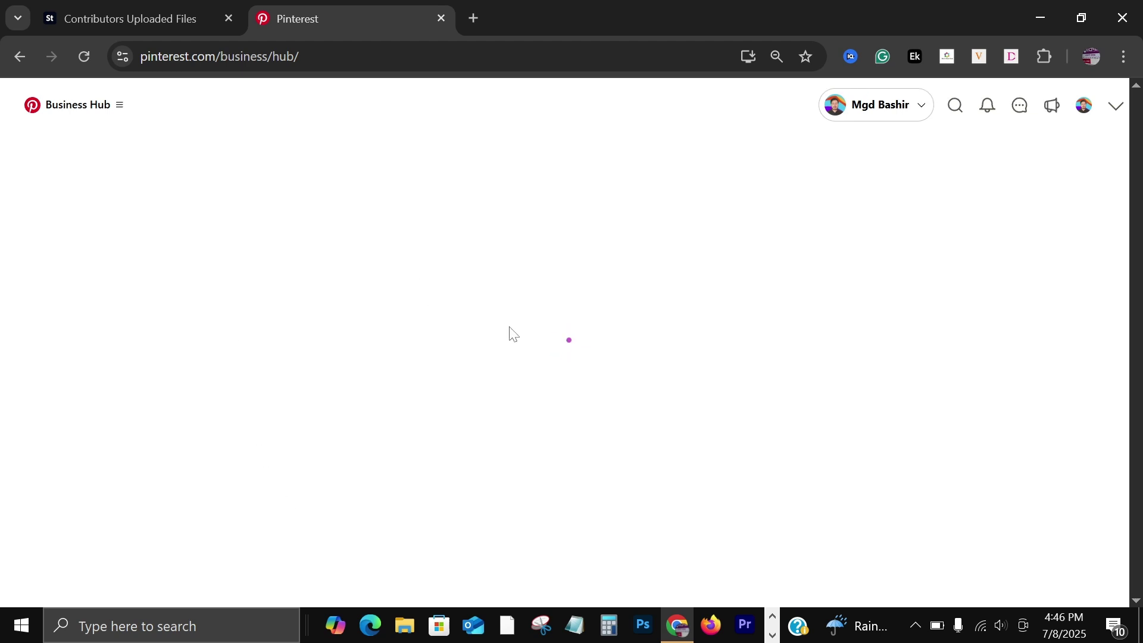
left_click(176, 18)
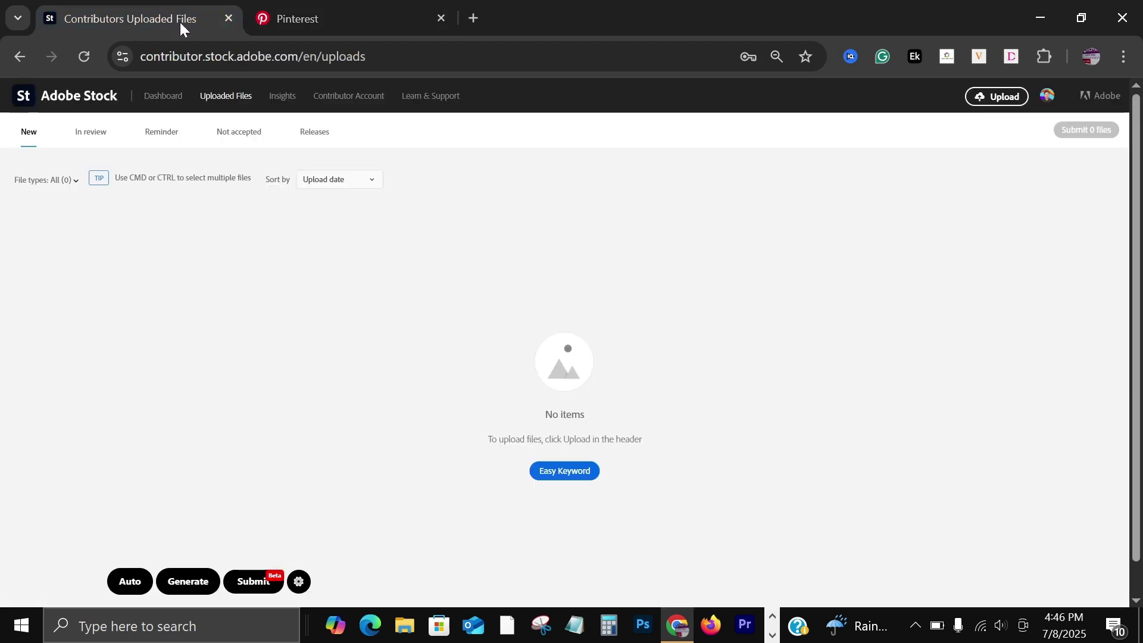
left_click(158, 98)
scroll(404, 276, "down", 2)
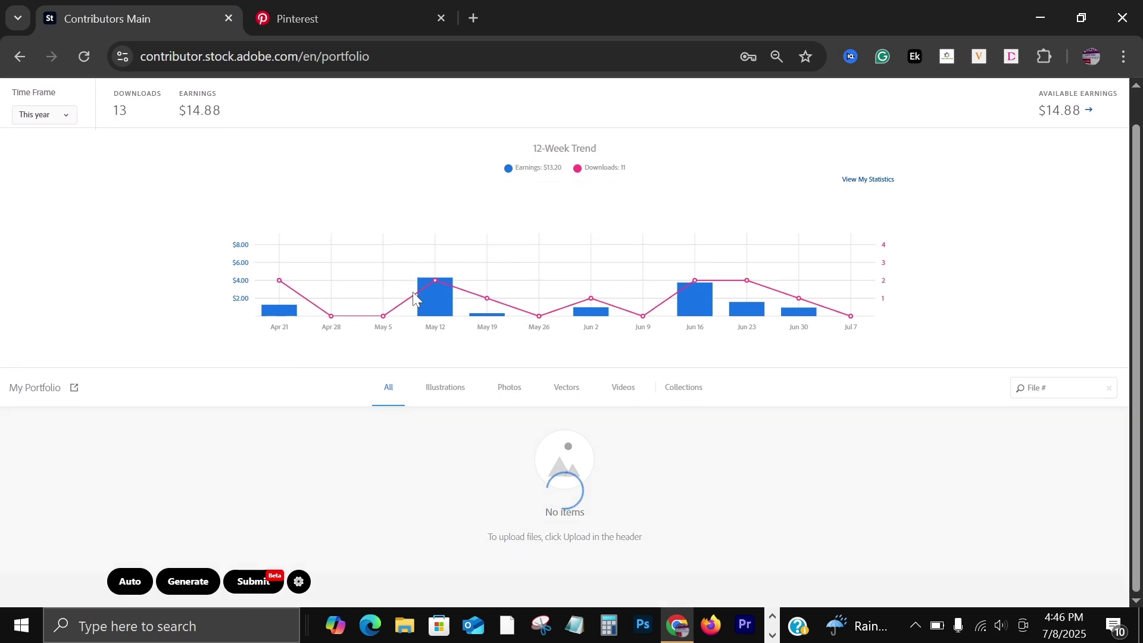
scroll(610, 359, "down", 20)
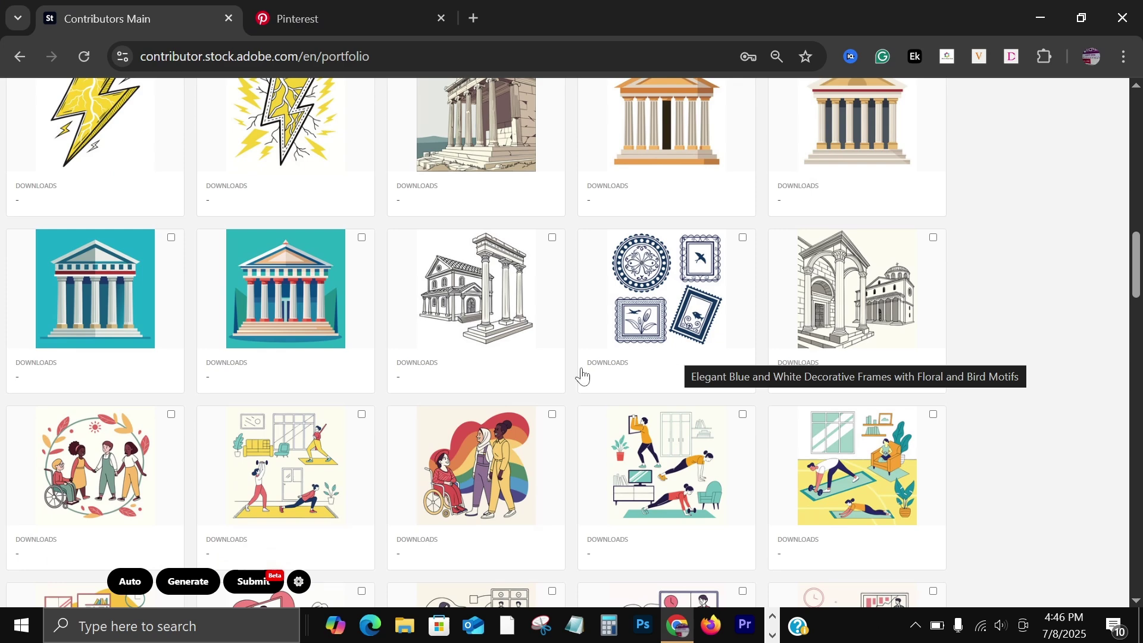
Start creating a new organic Pin from the Pinterest Business Hub.
left_click(322, 17)
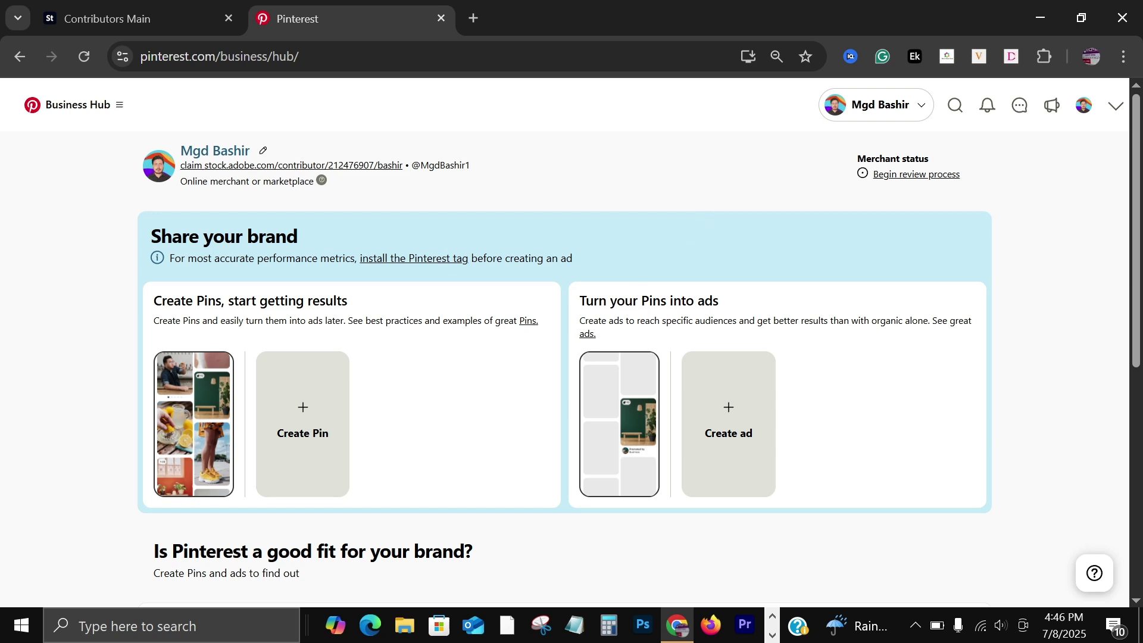
left_click(119, 109)
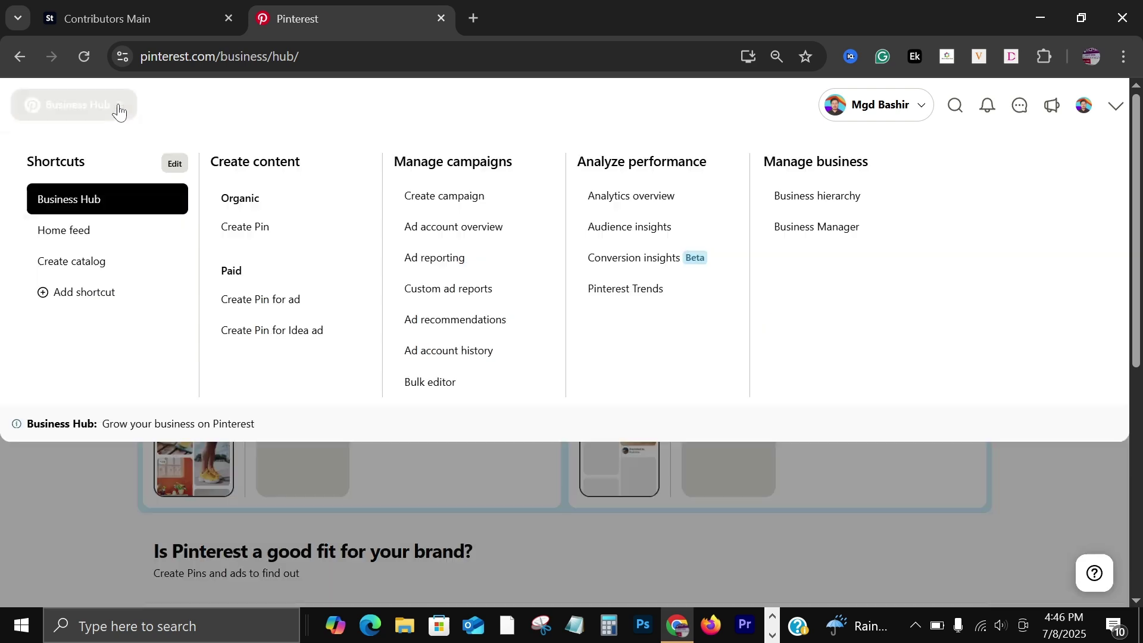
left_click(259, 236)
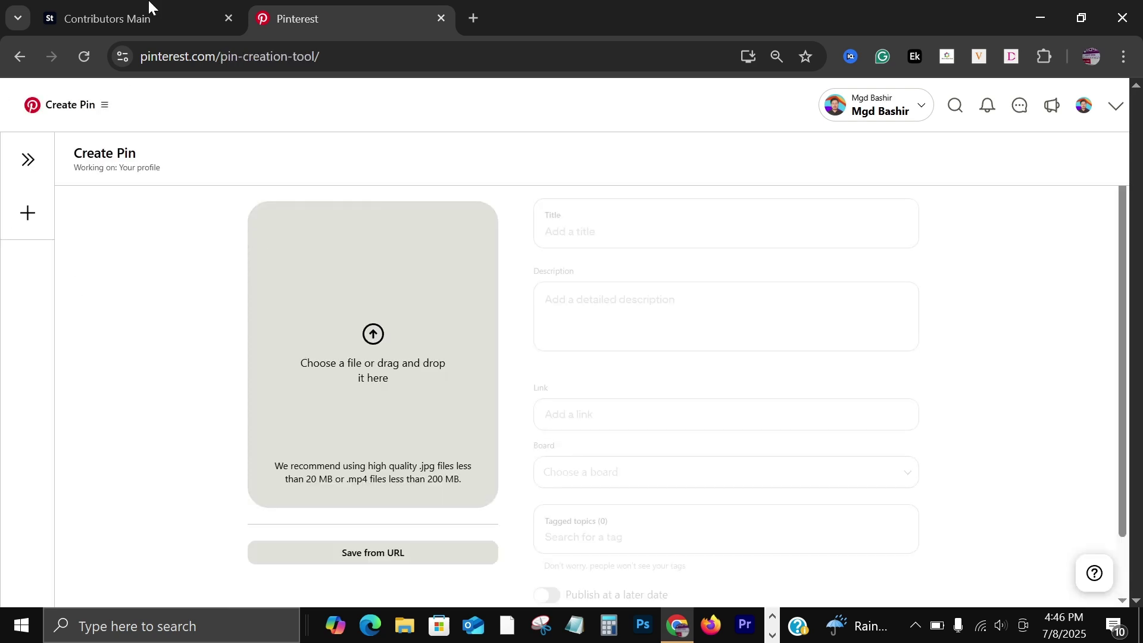
Open the public Adobe Stock page of the Greek temple illustration with teal background and red stripe from the portfolio.
left_click(98, 13)
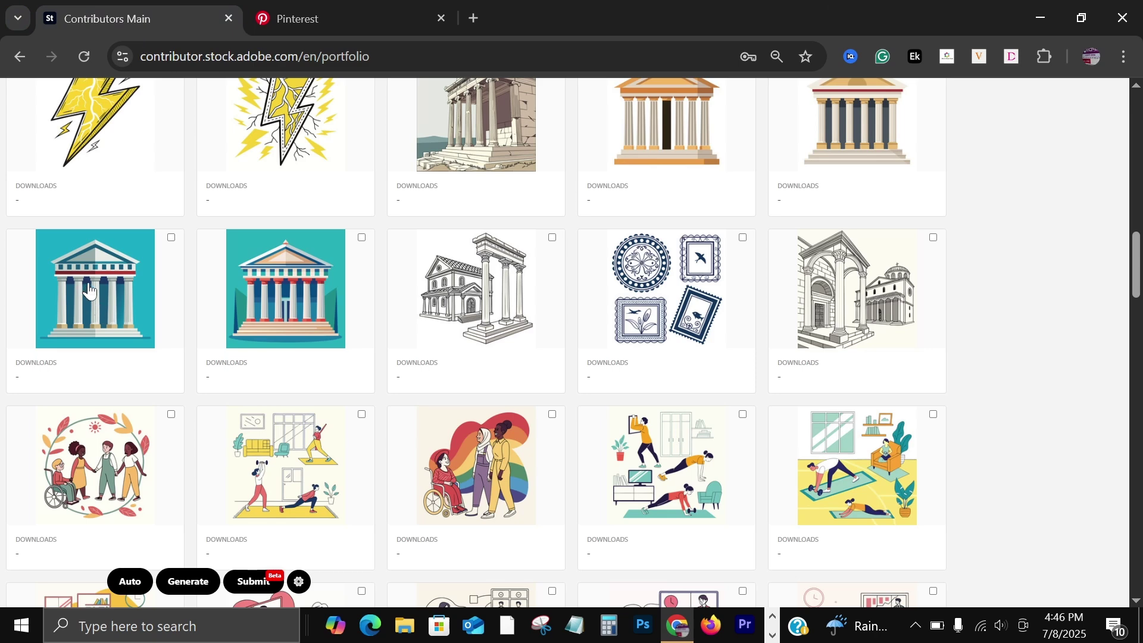
scroll(637, 409, "down", 2)
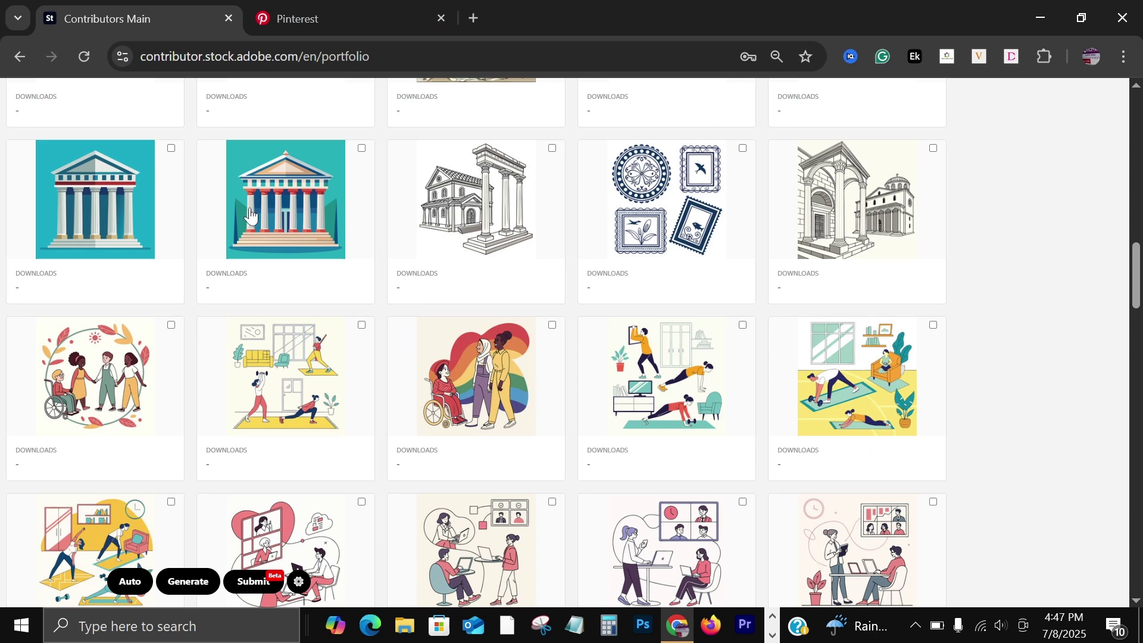
left_click(136, 214)
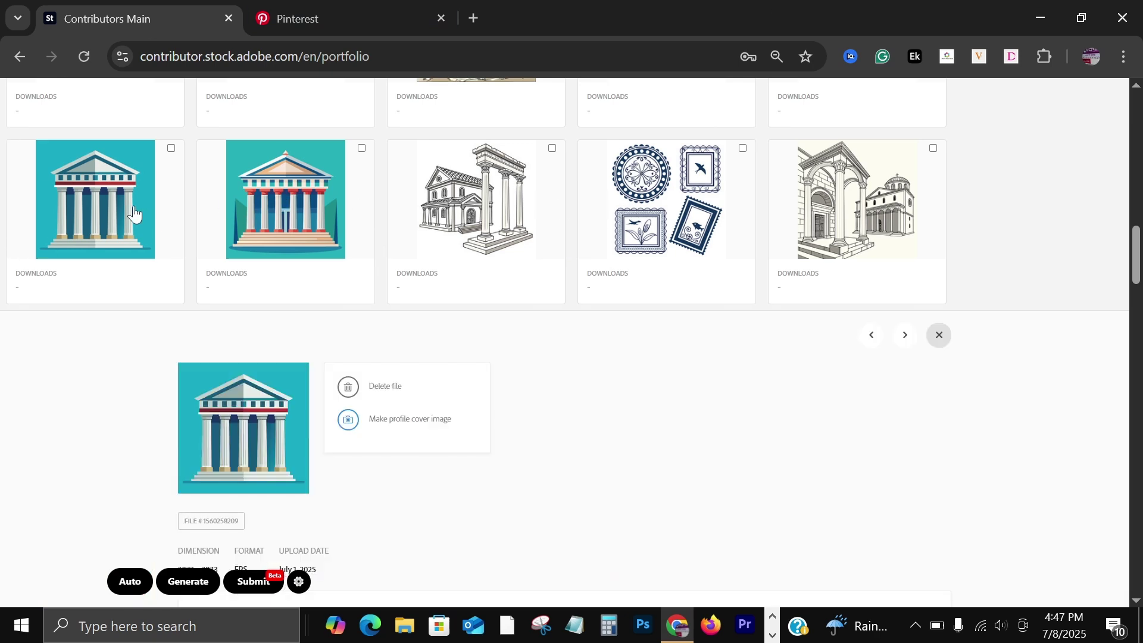
scroll(681, 400, "down", 4)
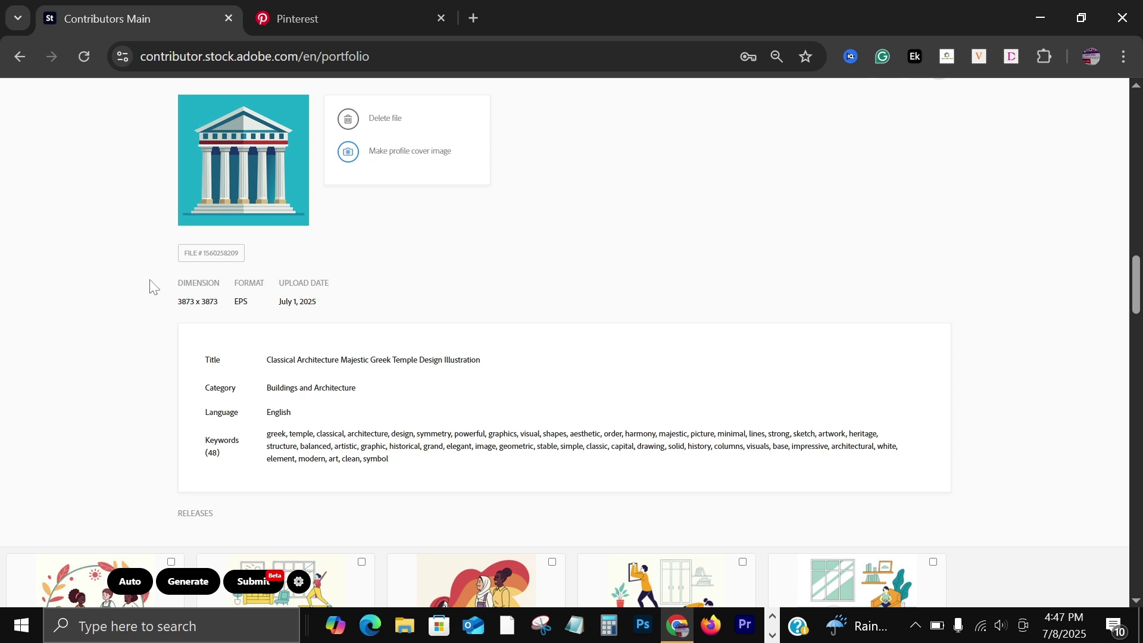
left_click(215, 253)
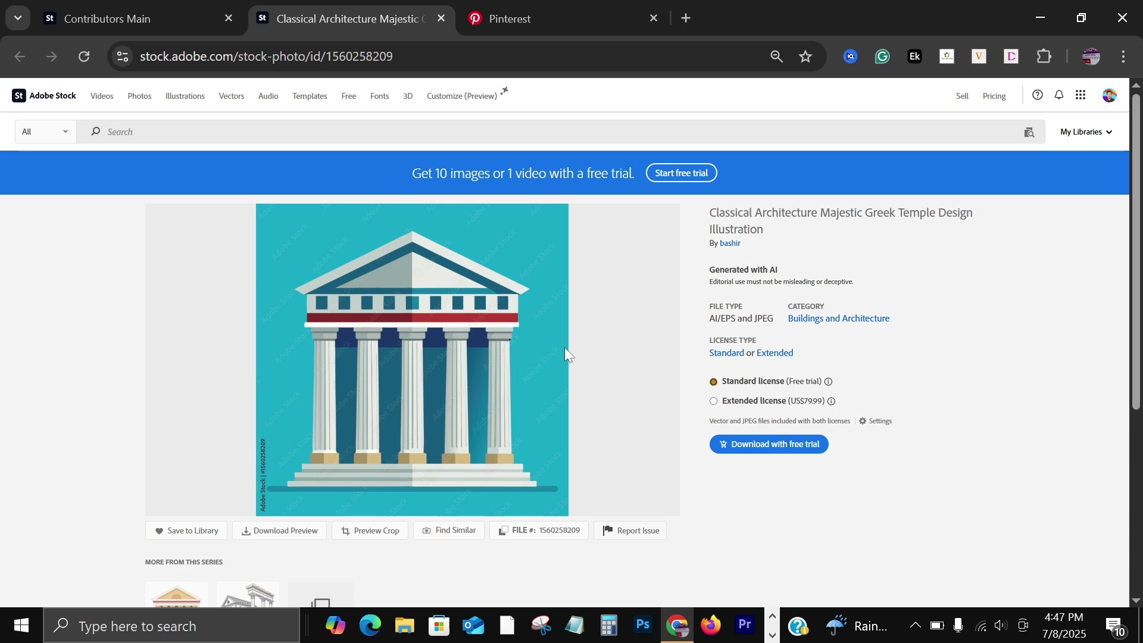
Add the temple illustration from its Adobe Stock page as the Pin's image and dismiss the Find similar dialog.
left_click(539, 13)
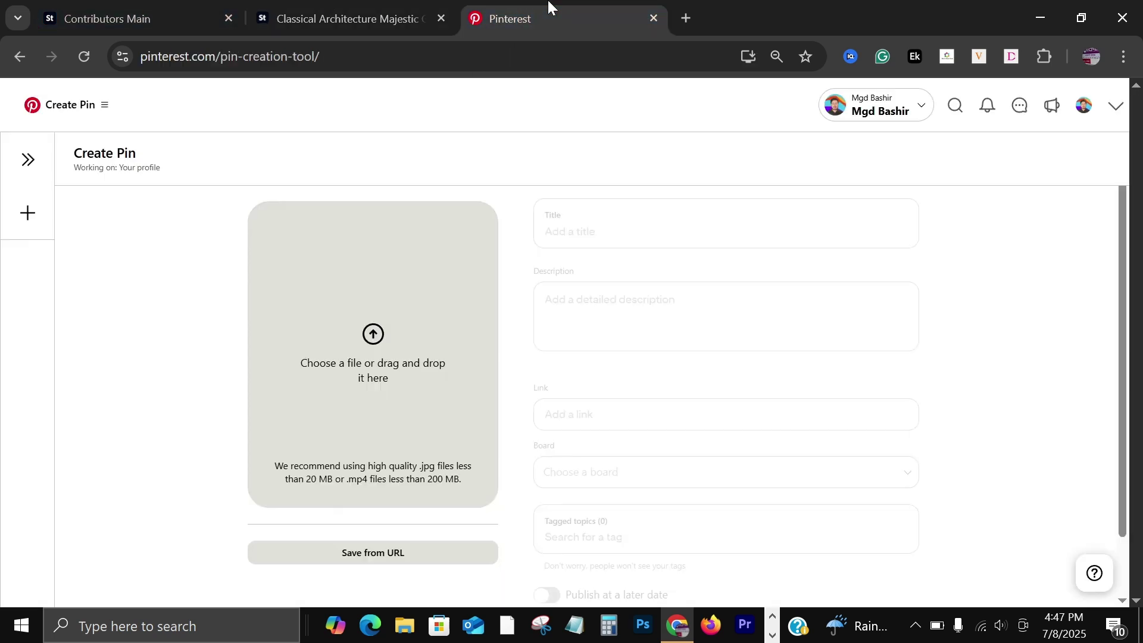
left_click(345, 8)
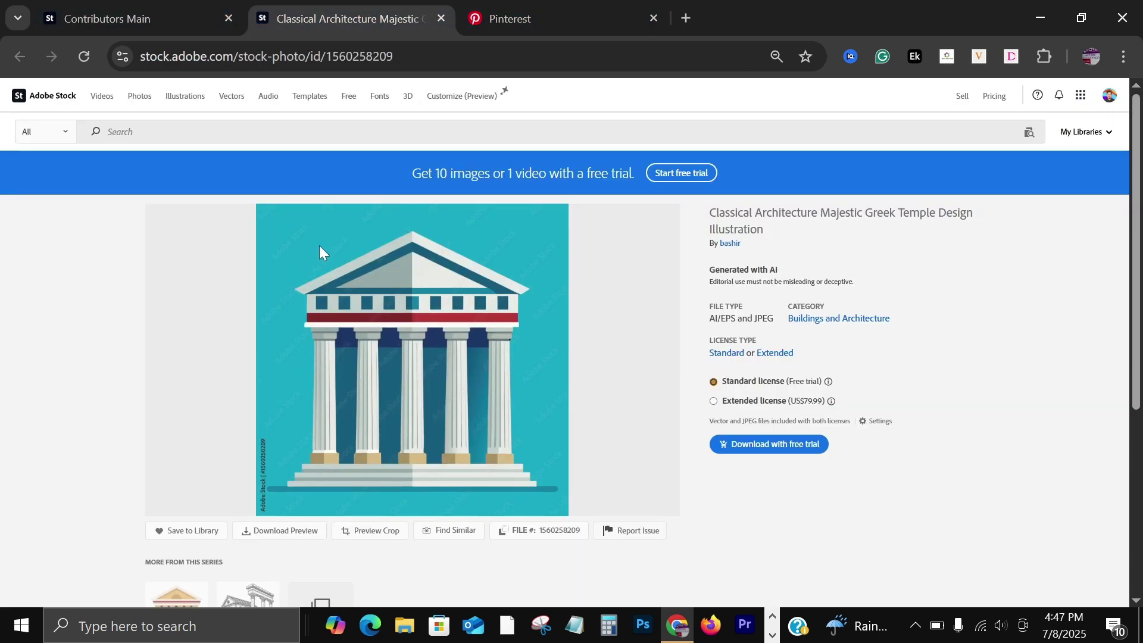
left_click_drag(388, 351, 348, 404)
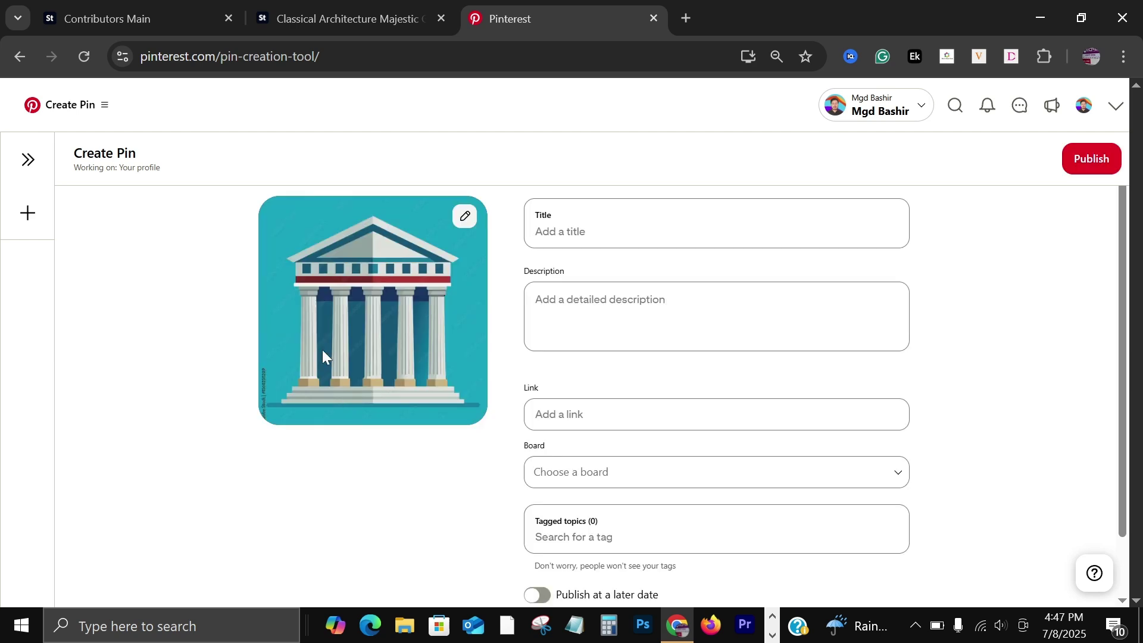
left_click(309, 13)
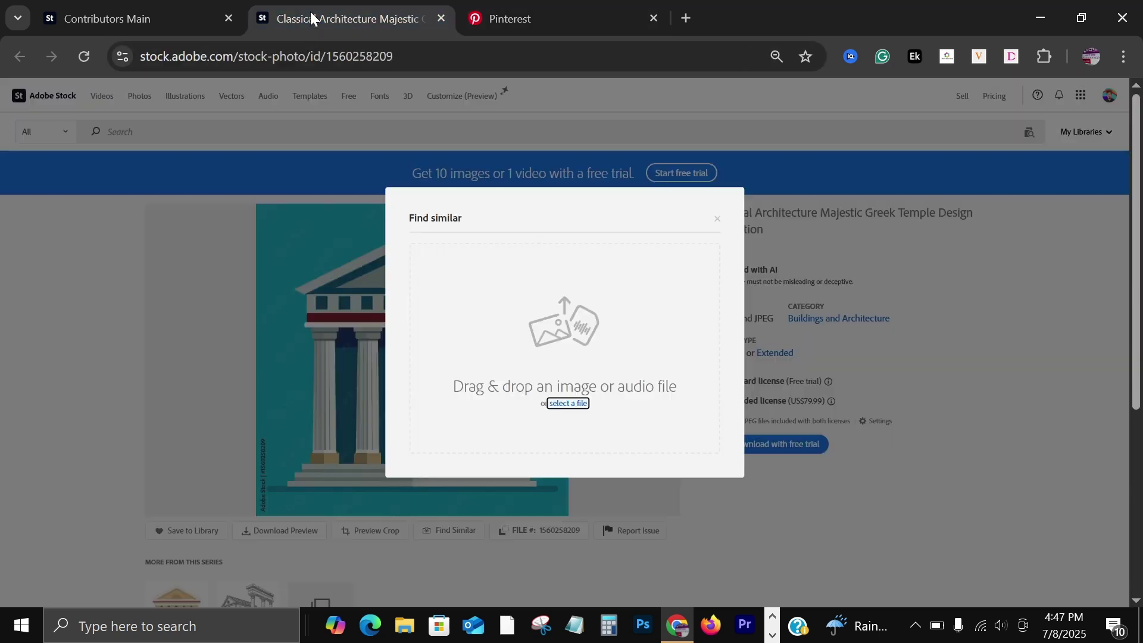
left_click(718, 219)
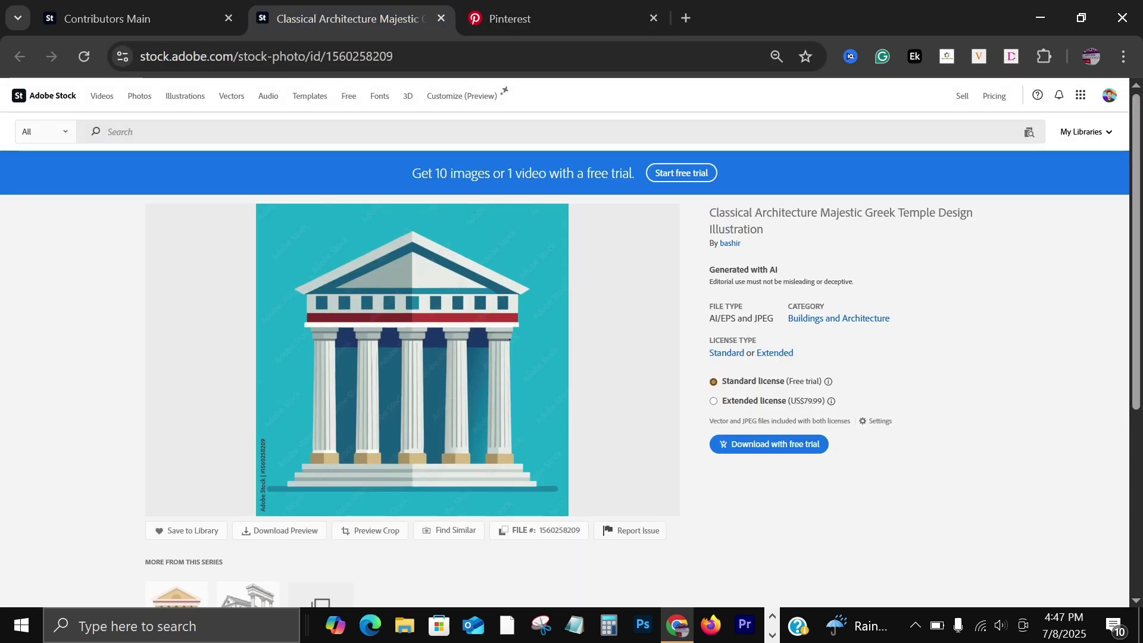
Copy the title "Classical Architecture Majestic Greek Temple Design Illustration" from the stock page into the Pin's title.
left_click_drag(709, 212, 769, 227)
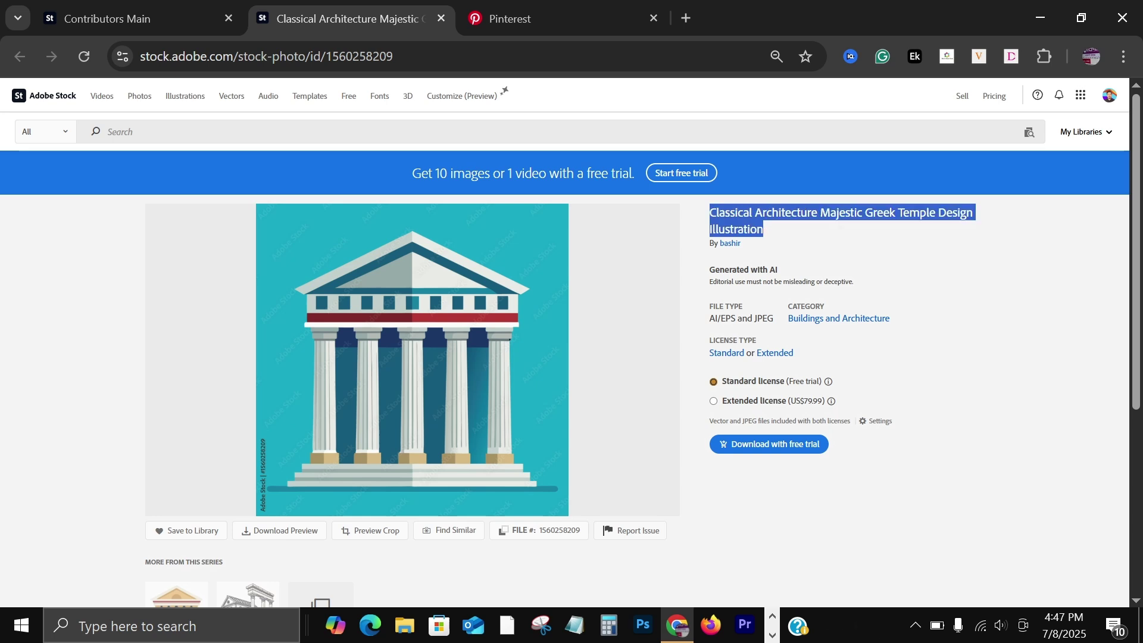
right_click(736, 221)
left_click(769, 237)
left_click(504, 15)
left_click(631, 232)
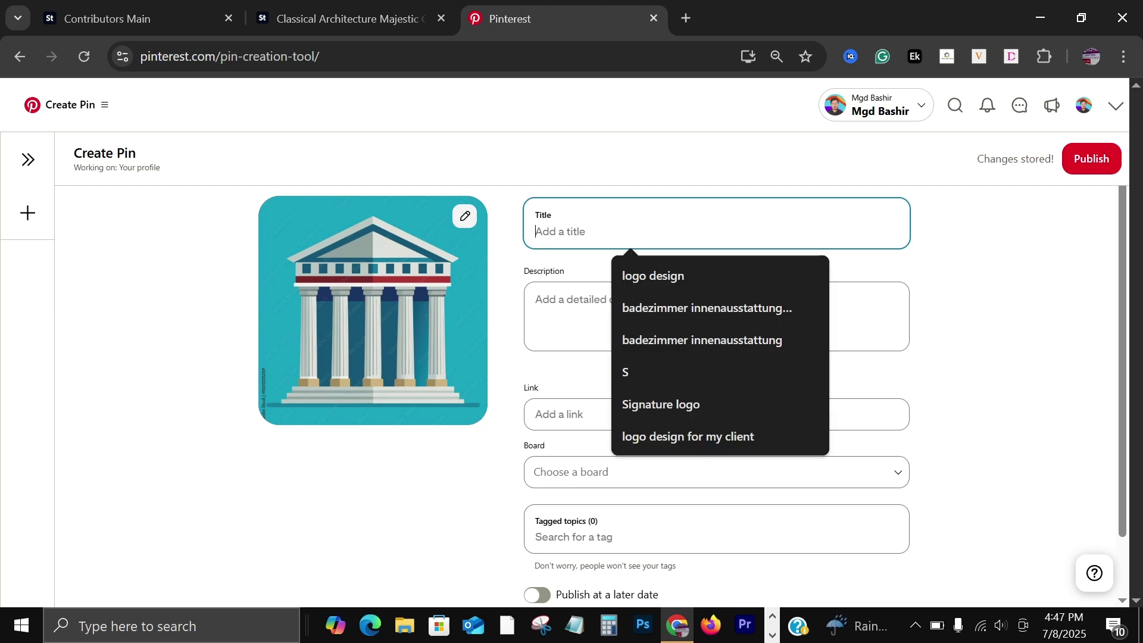
right_click(600, 233)
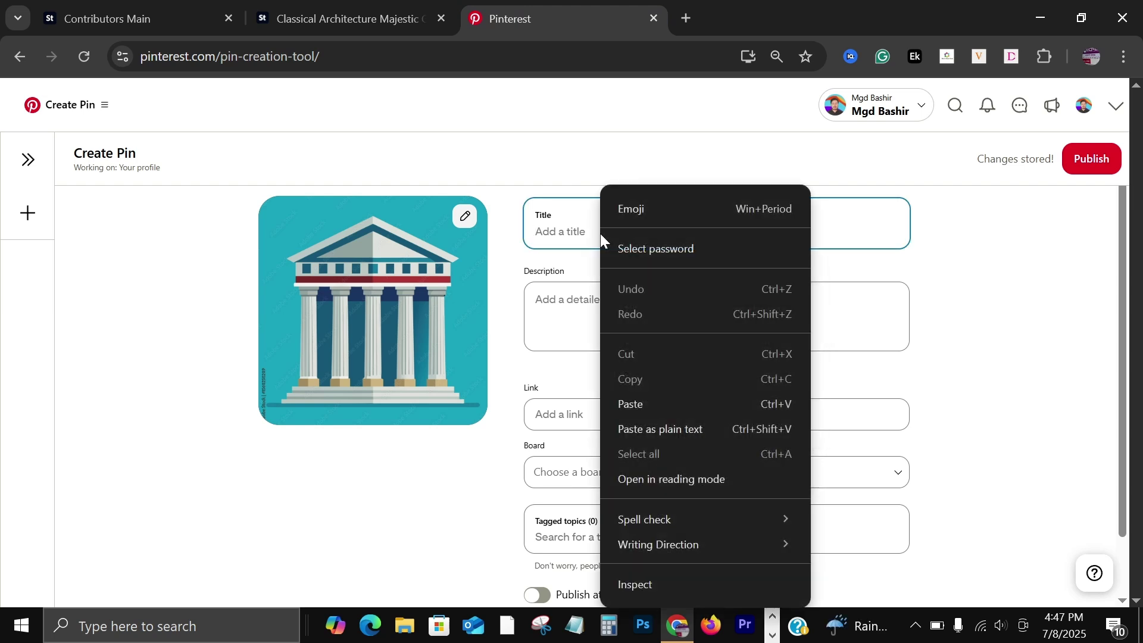
left_click(623, 405)
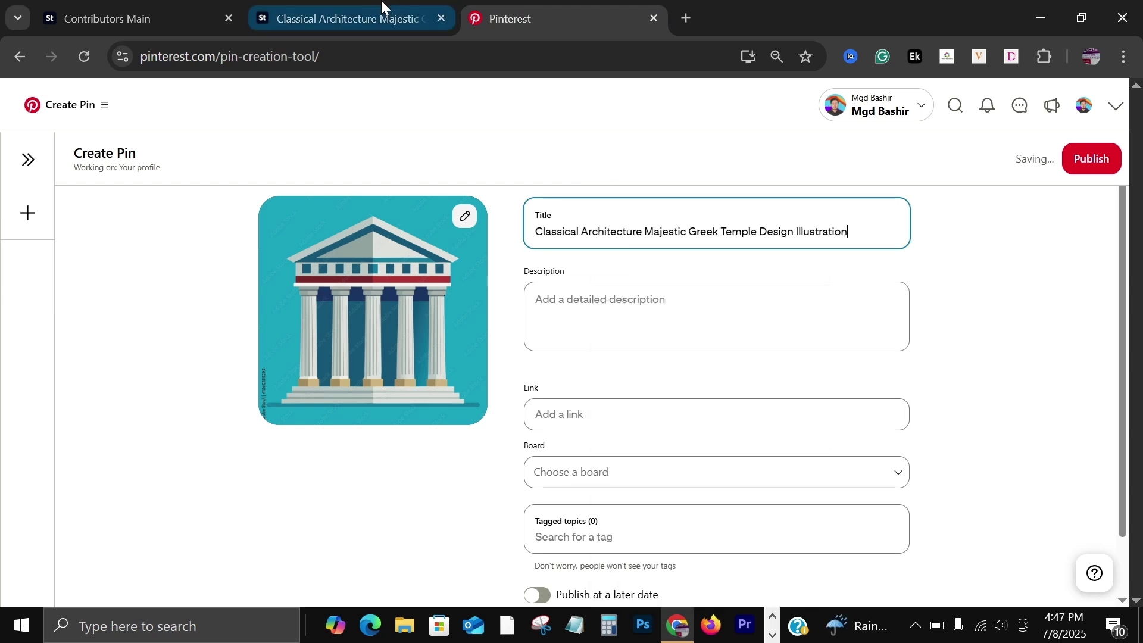
Copy the temple illustration's full keyword list from its details in the Adobe Stock contributor portfolio.
left_click(345, 18)
scroll(742, 406, "down", 5)
scroll(742, 405, "down", 2)
scroll(724, 390, "up", 6)
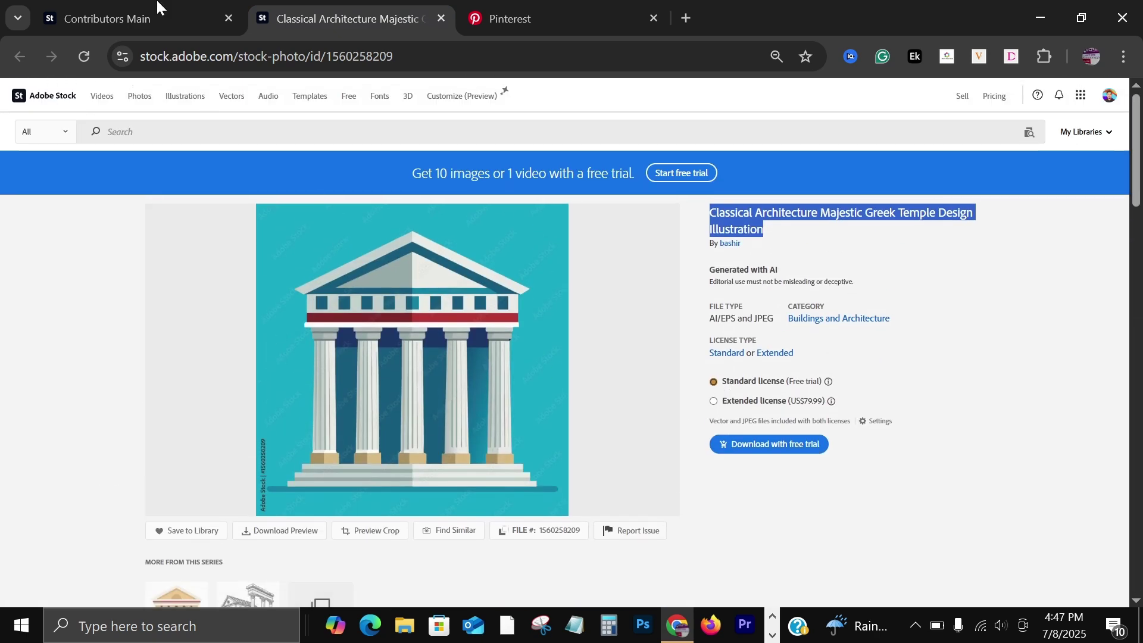
left_click(173, 11)
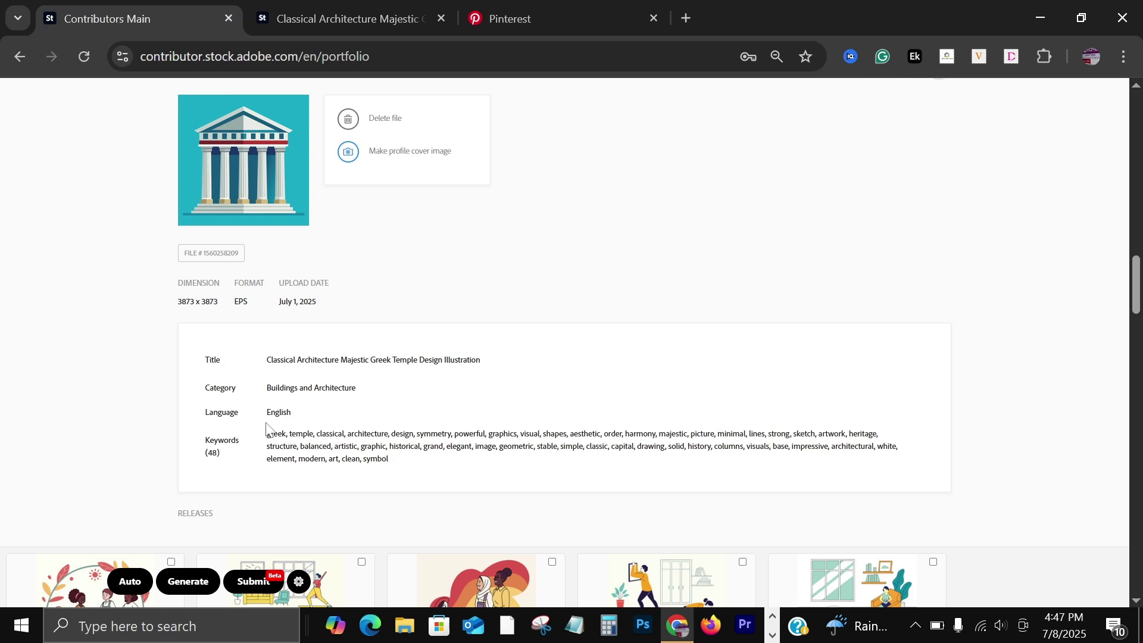
left_click_drag(266, 433, 437, 463)
right_click(395, 458)
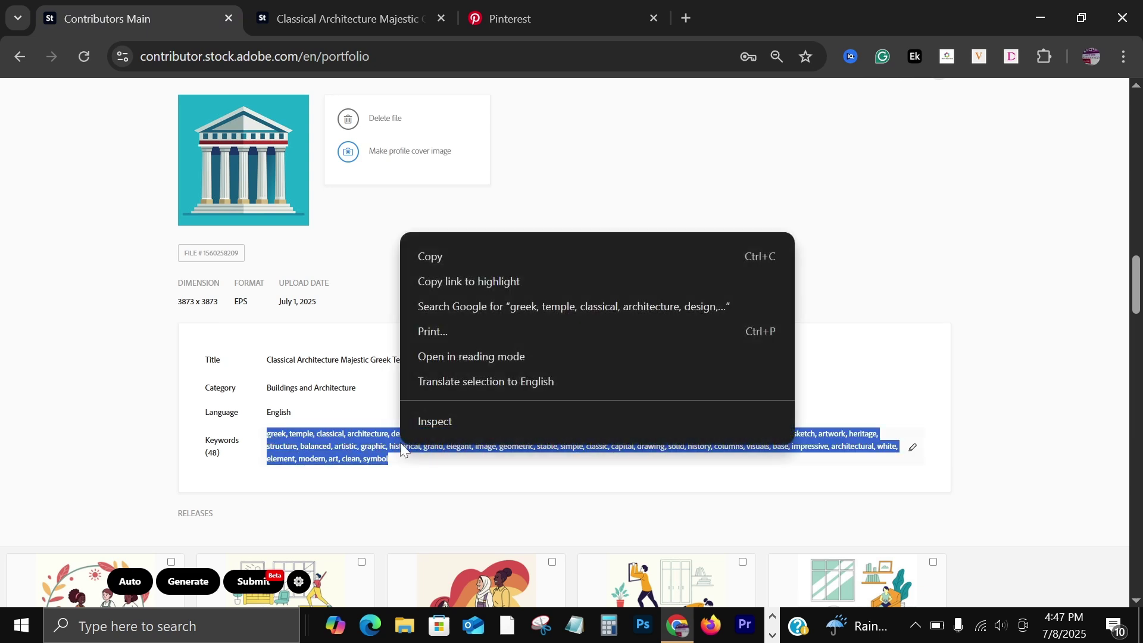
left_click(453, 259)
Paste the copied keywords into the Pin's tagged topics and assign the Pin to the Design board.
left_click(491, 7)
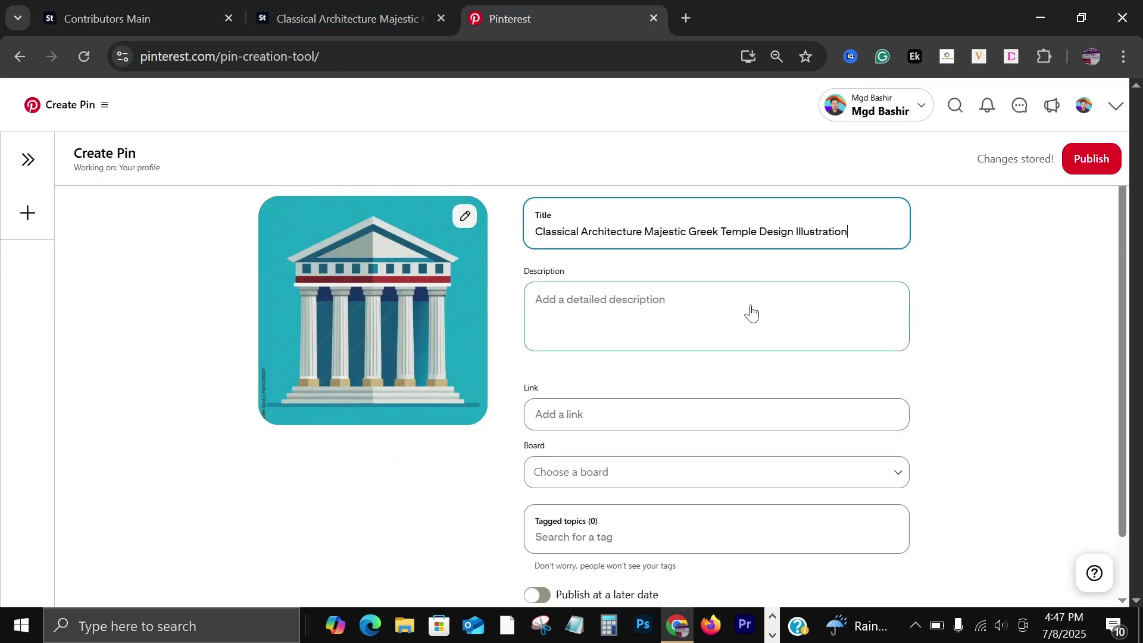
scroll(595, 487, "down", 1)
scroll(595, 489, "down", 1)
left_click(595, 473)
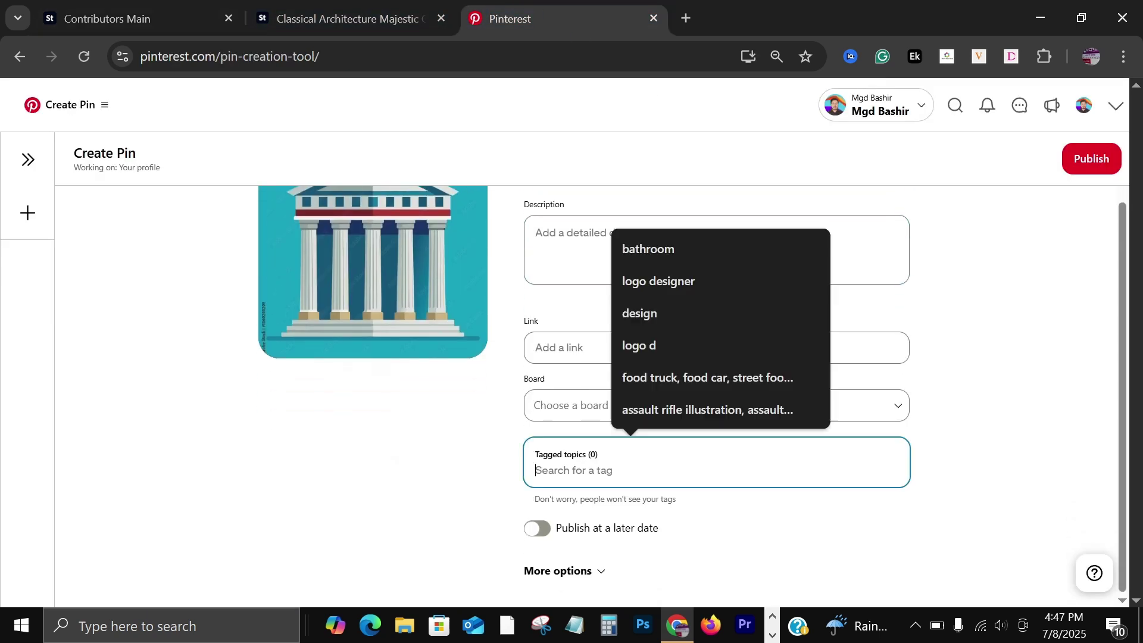
key("ctrl+v")
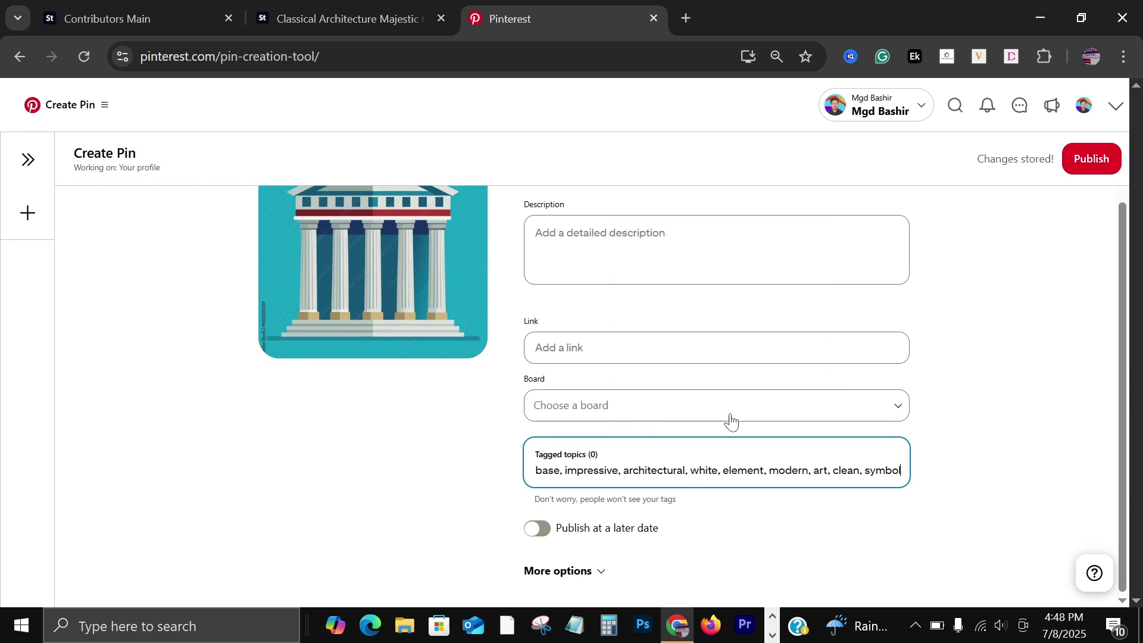
left_click(833, 409)
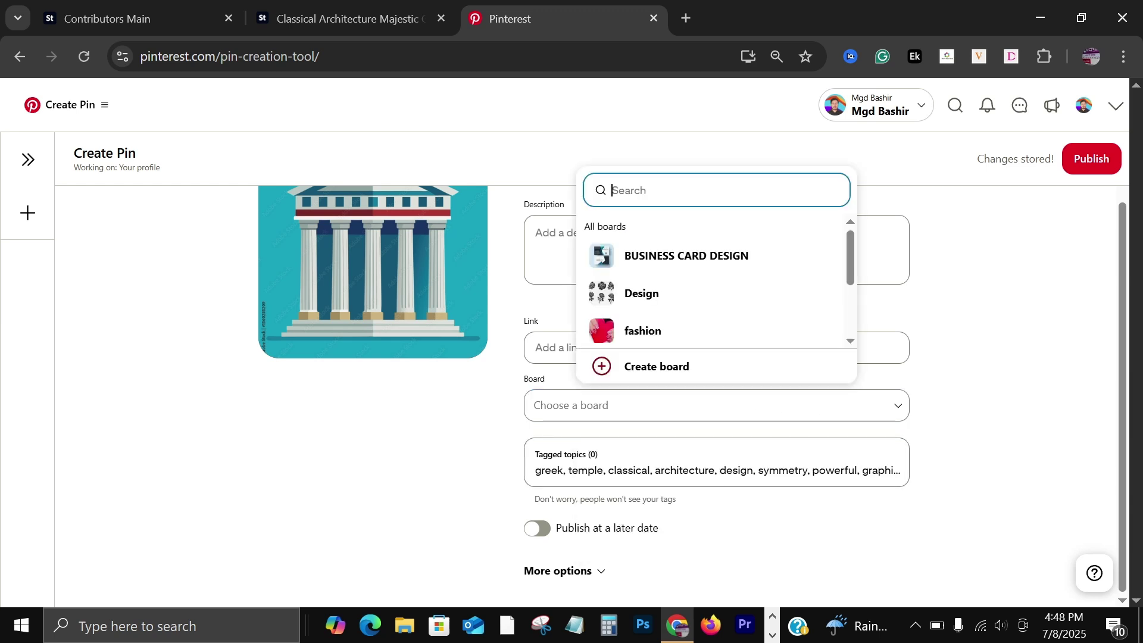
left_click(650, 291)
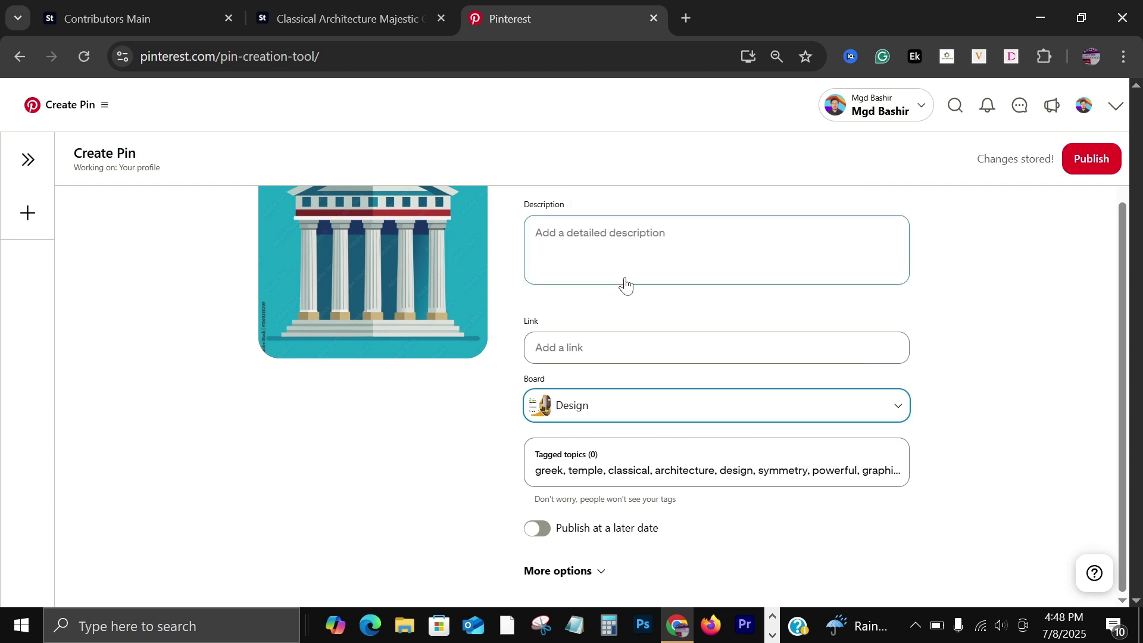
Copy the Pin's title and open ChatGPT (chatgpt.com) in a new browser tab.
scroll(602, 246, "up", 1)
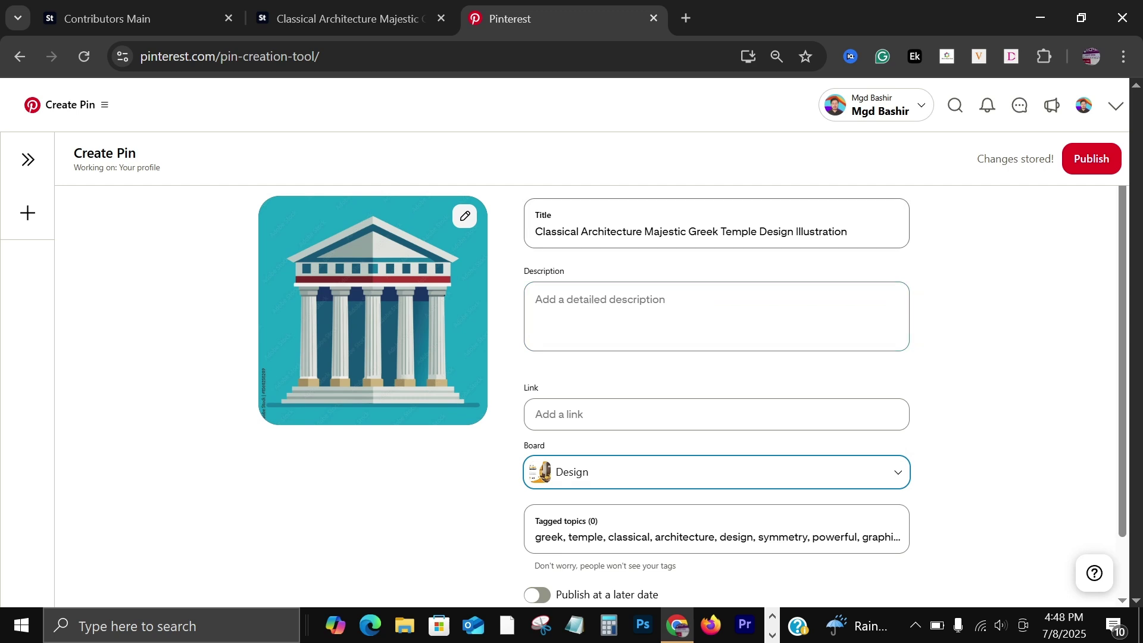
left_click_drag(535, 232, 919, 235)
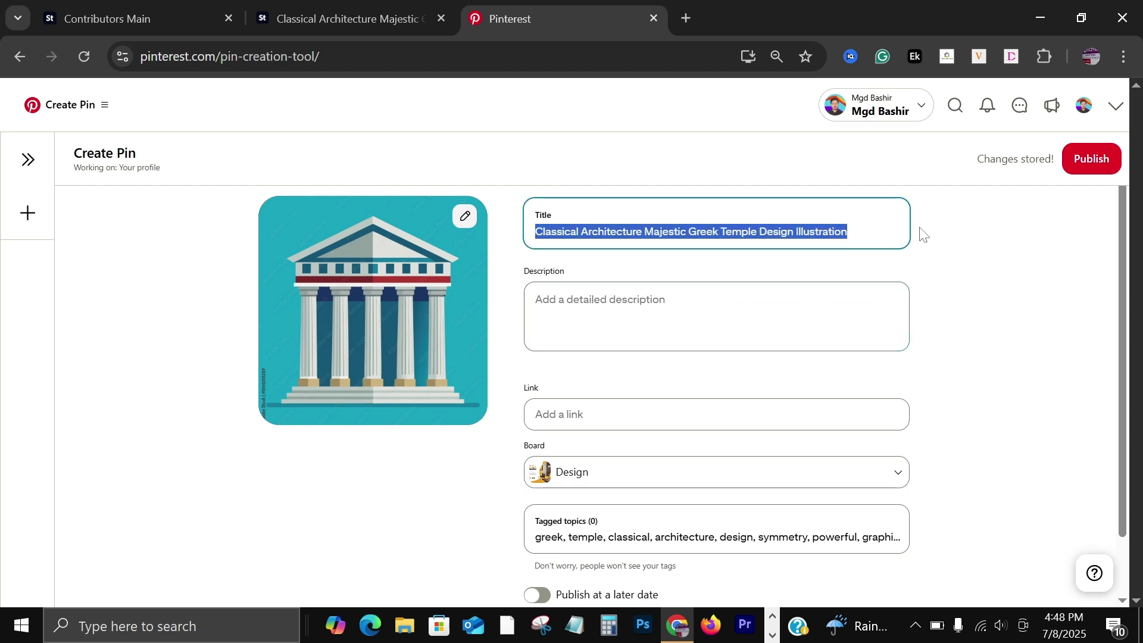
right_click(749, 237)
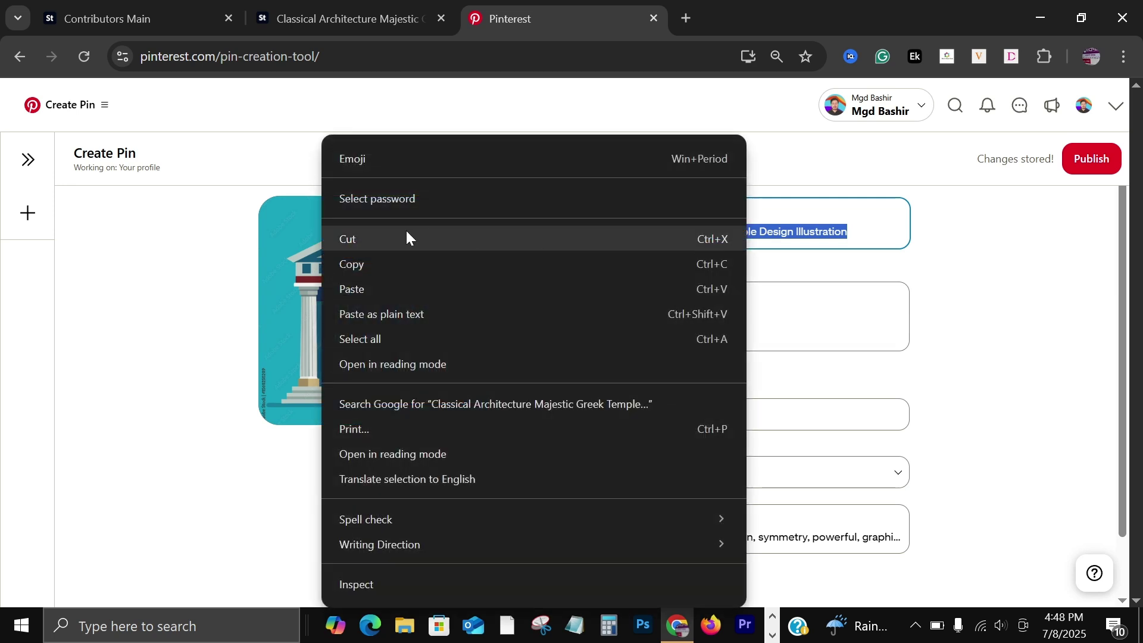
left_click(384, 262)
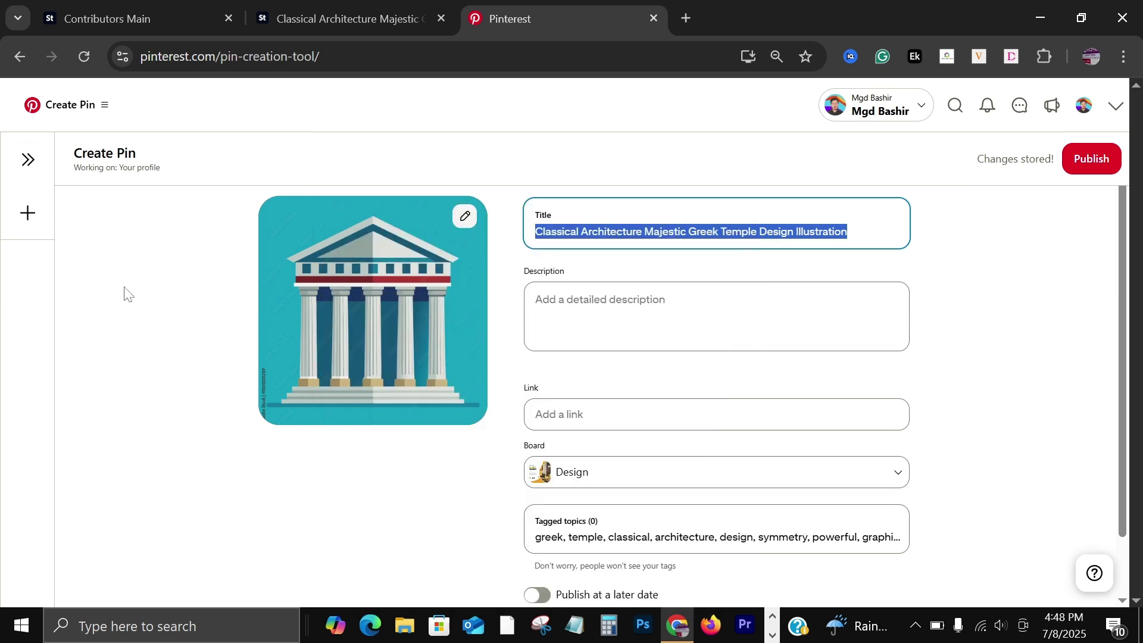
left_click(686, 19)
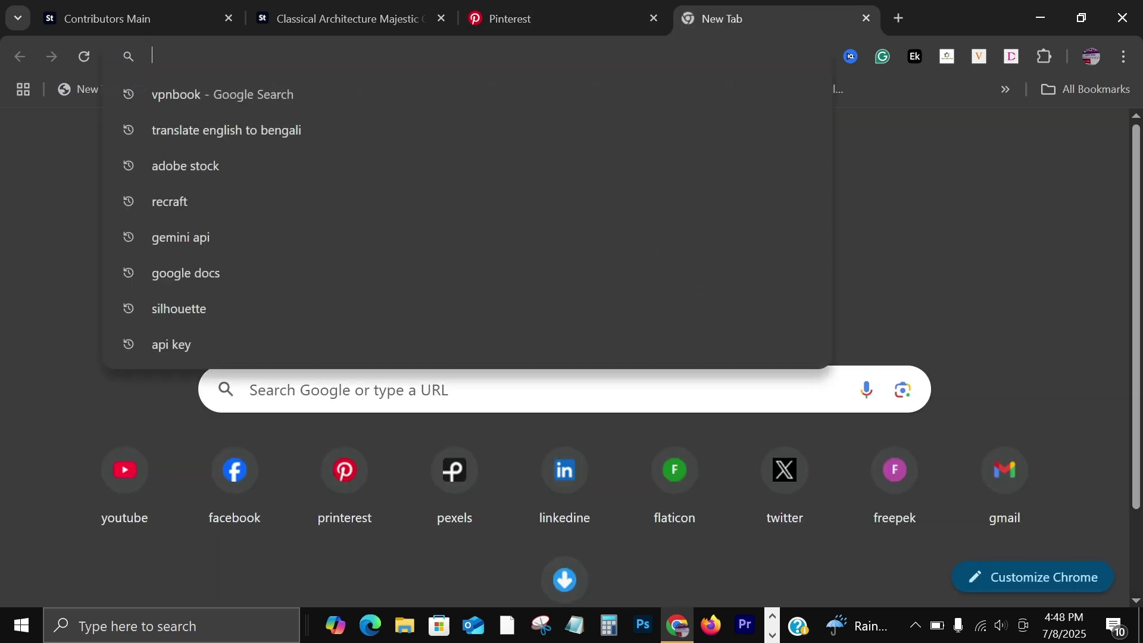
type("chatgpt.com")
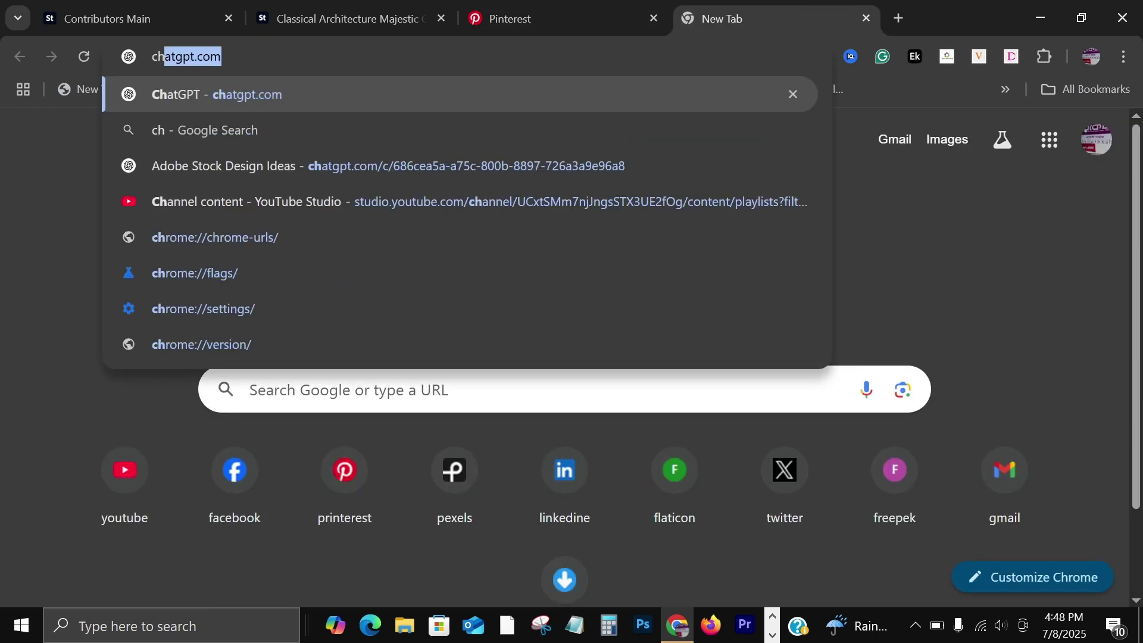
key("Return")
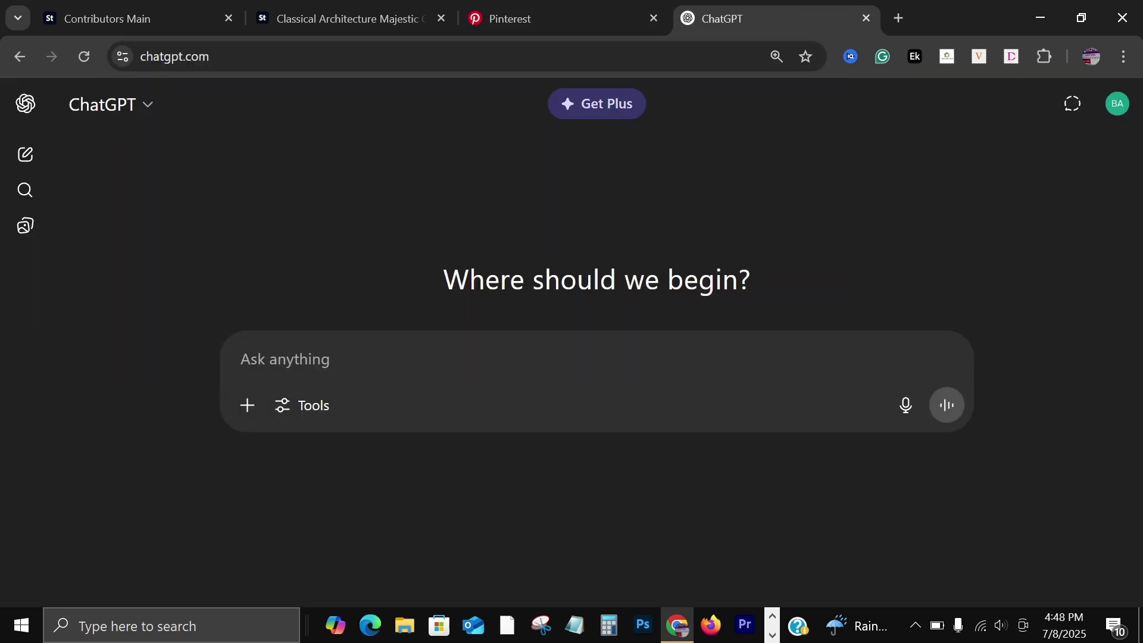
Ask ChatGPT "give me seo title for Classical Architecture Majestic Greek Temple Design Illustration", using the copied title.
type("giv")
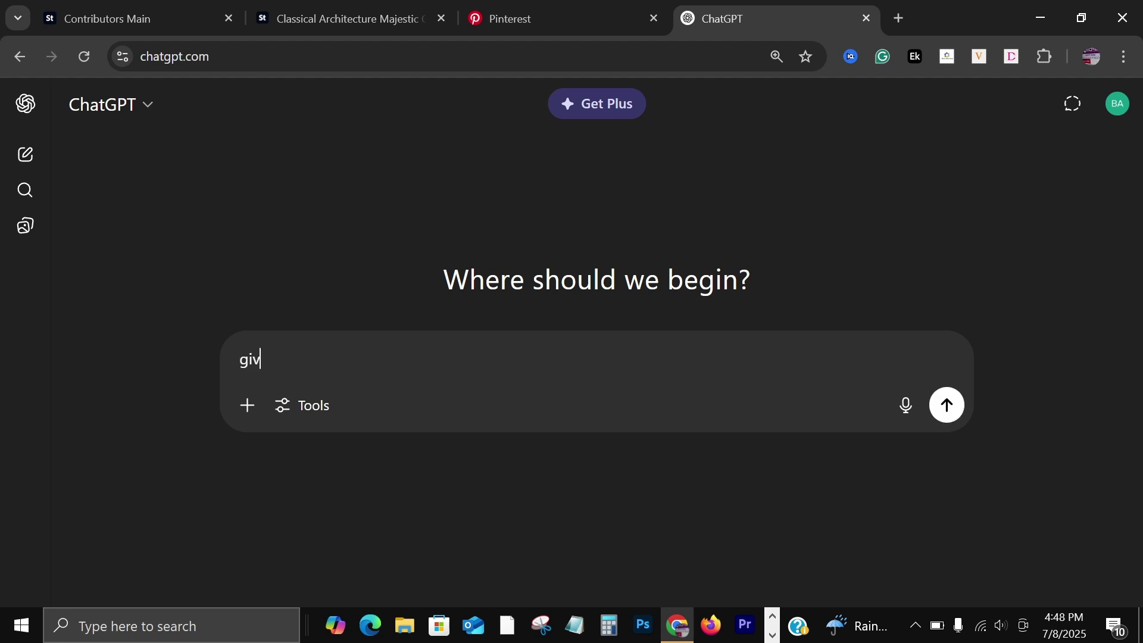
type("e me")
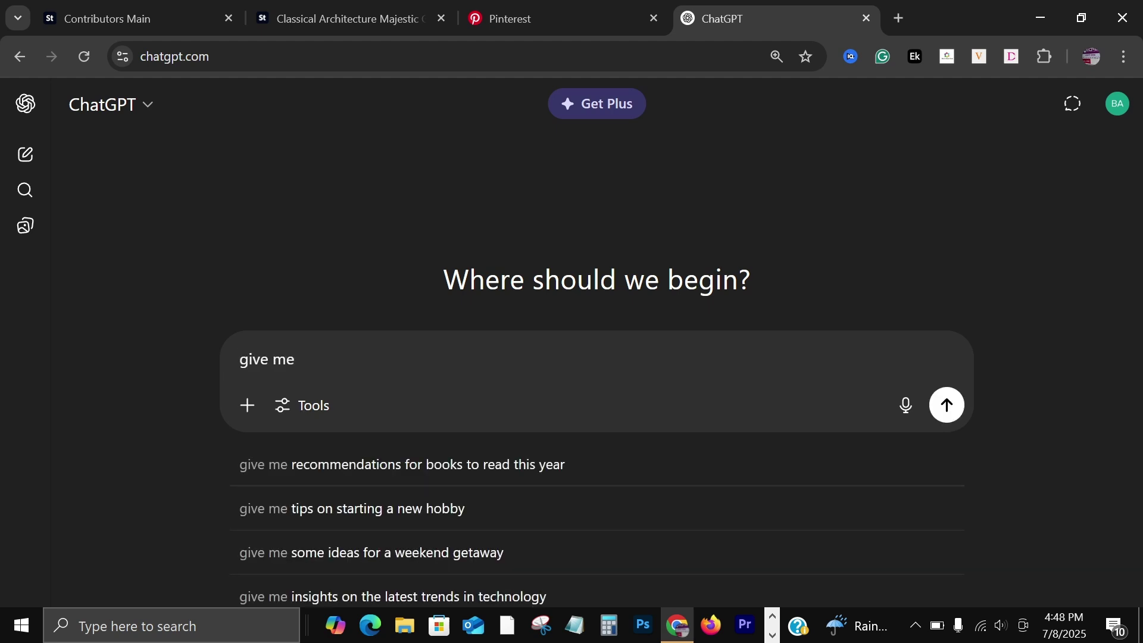
type(" tit")
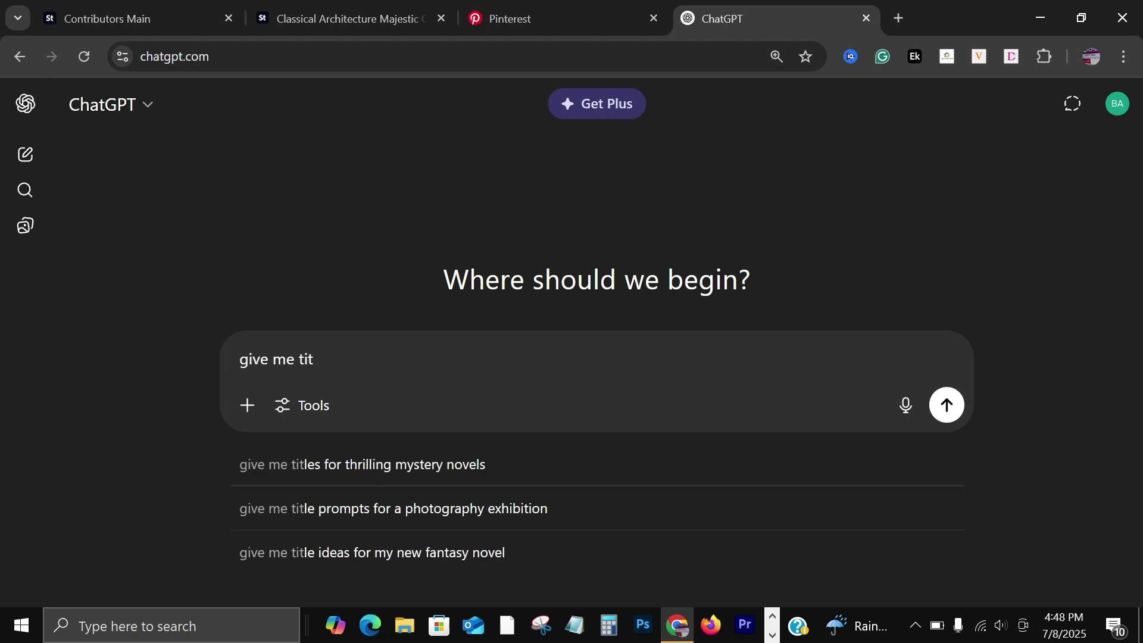
type("le for")
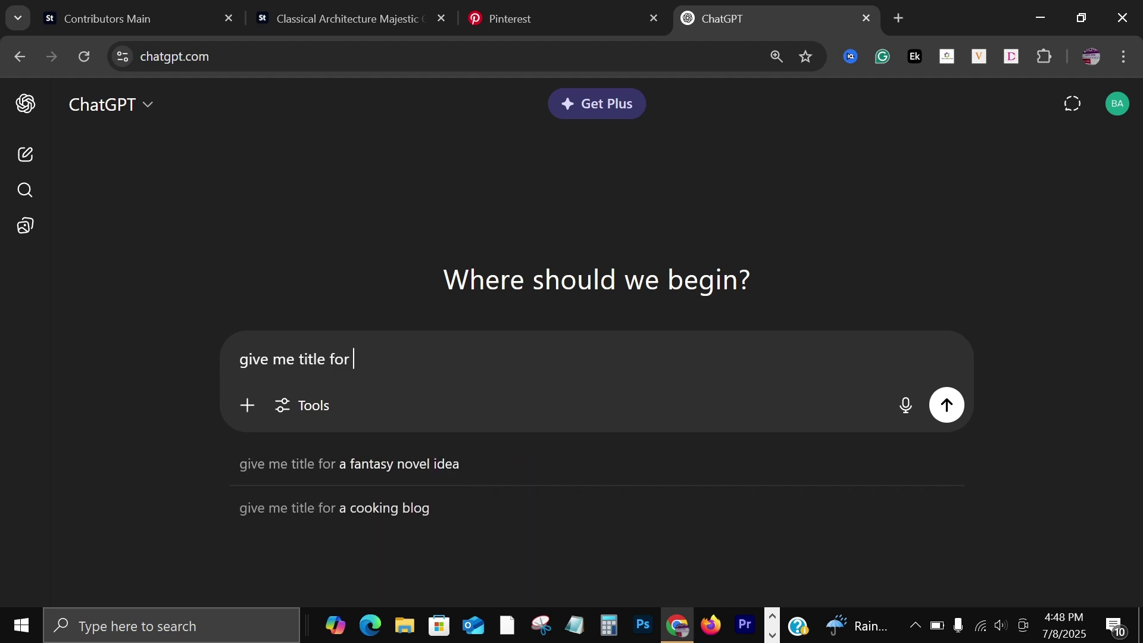
key("ctrl+v")
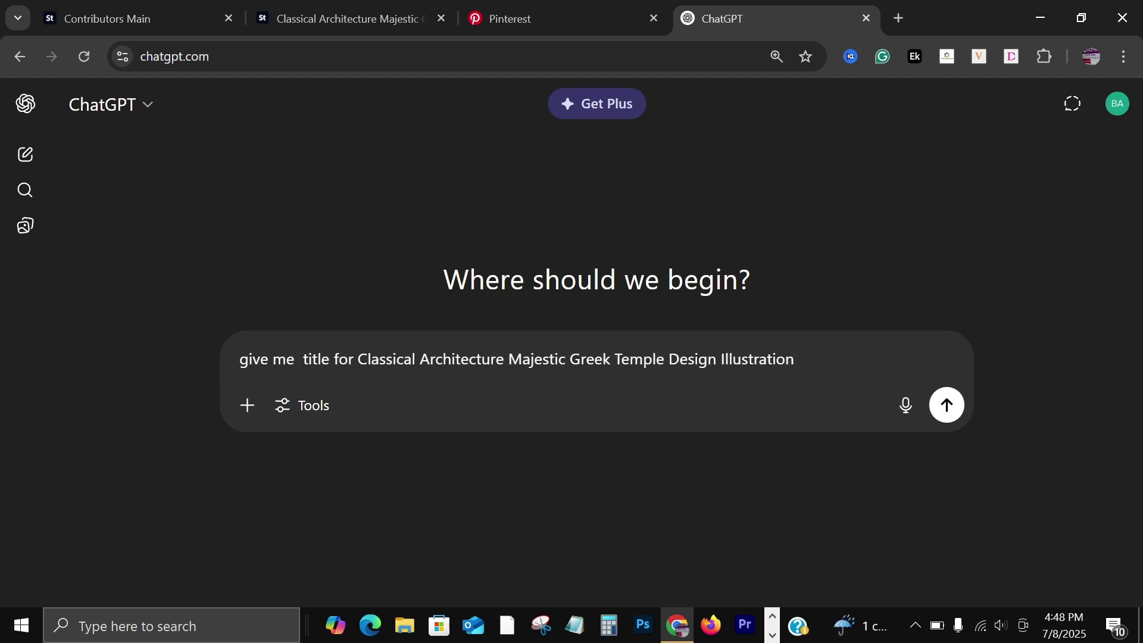
type("seo")
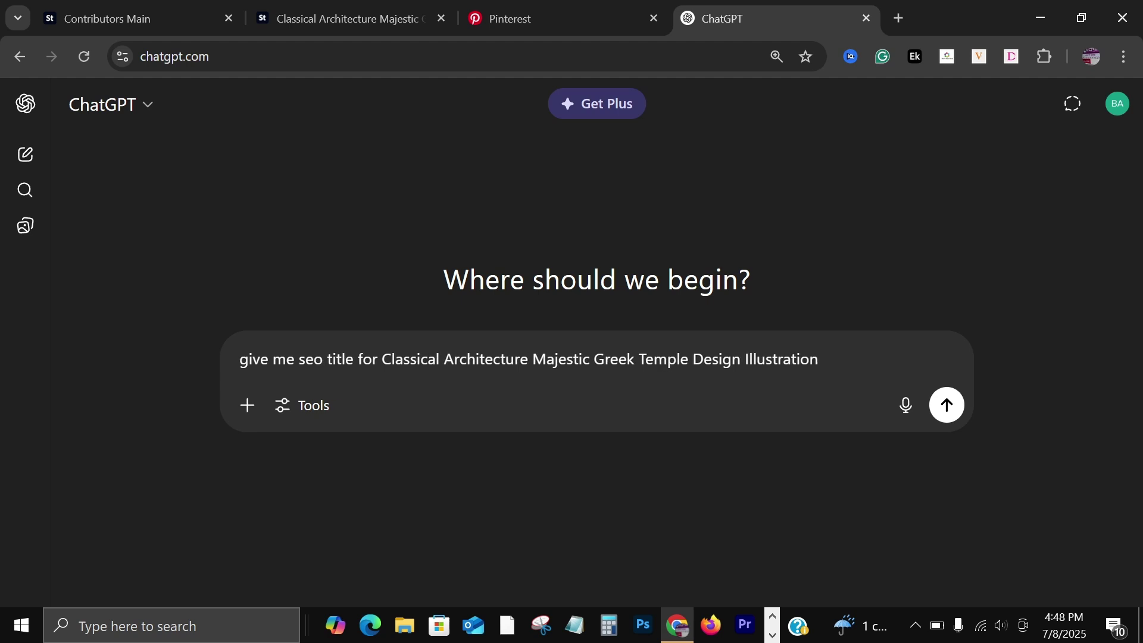
left_click(947, 404)
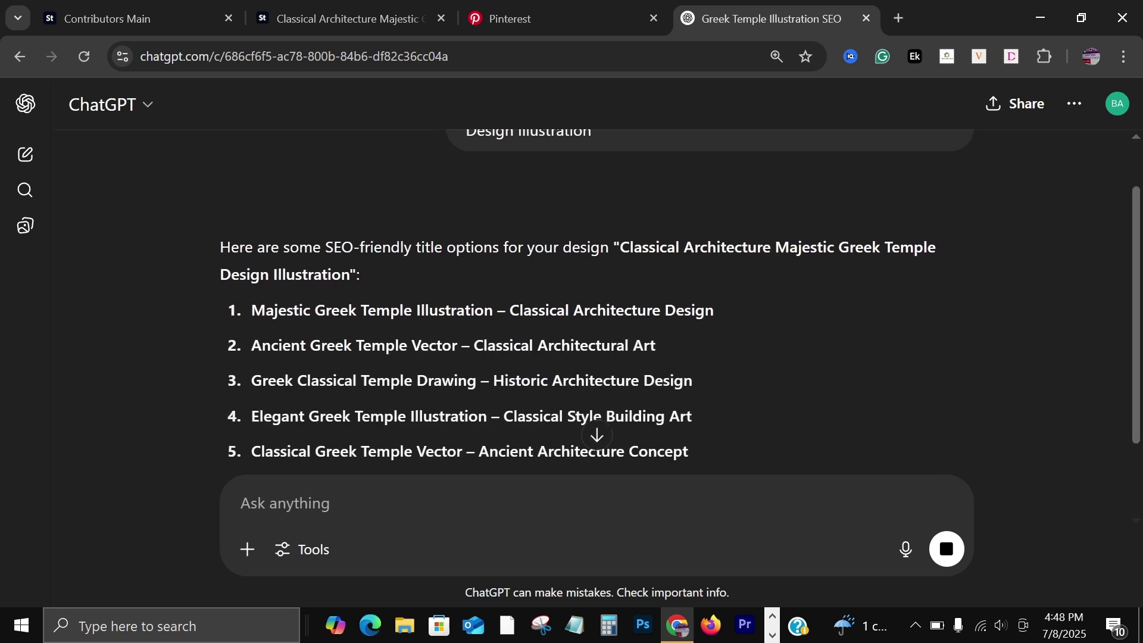
Replace the Pin's title with ChatGPT's first suggestion, "Majestic Greek Temple Illustration – Classical Architecture Design".
left_click_drag(252, 310, 705, 310)
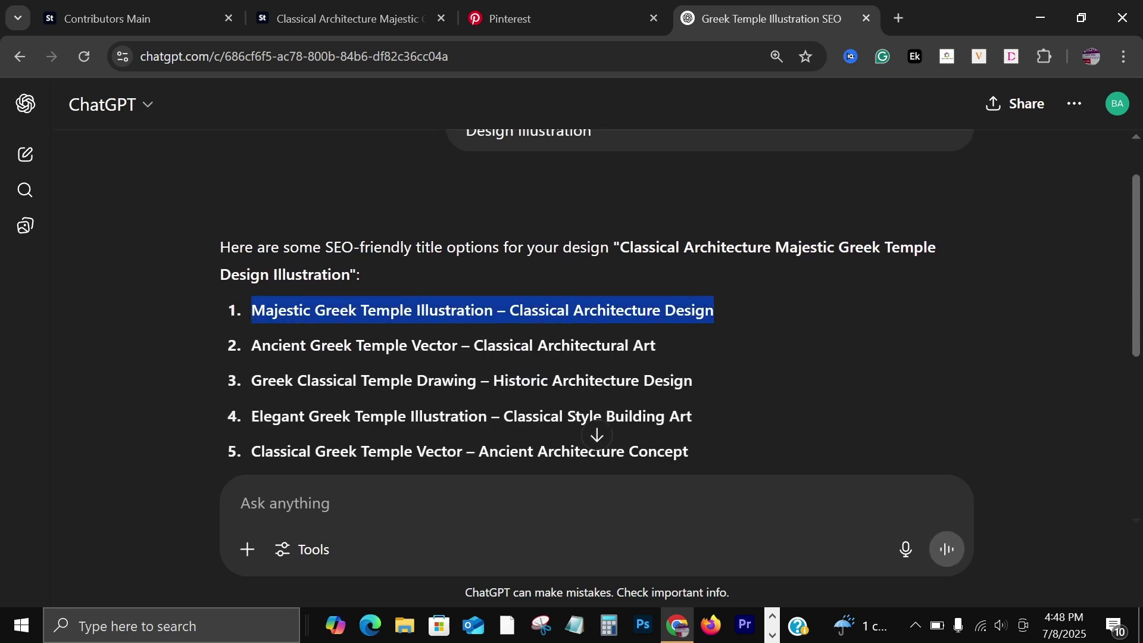
right_click(654, 327)
left_click(668, 335)
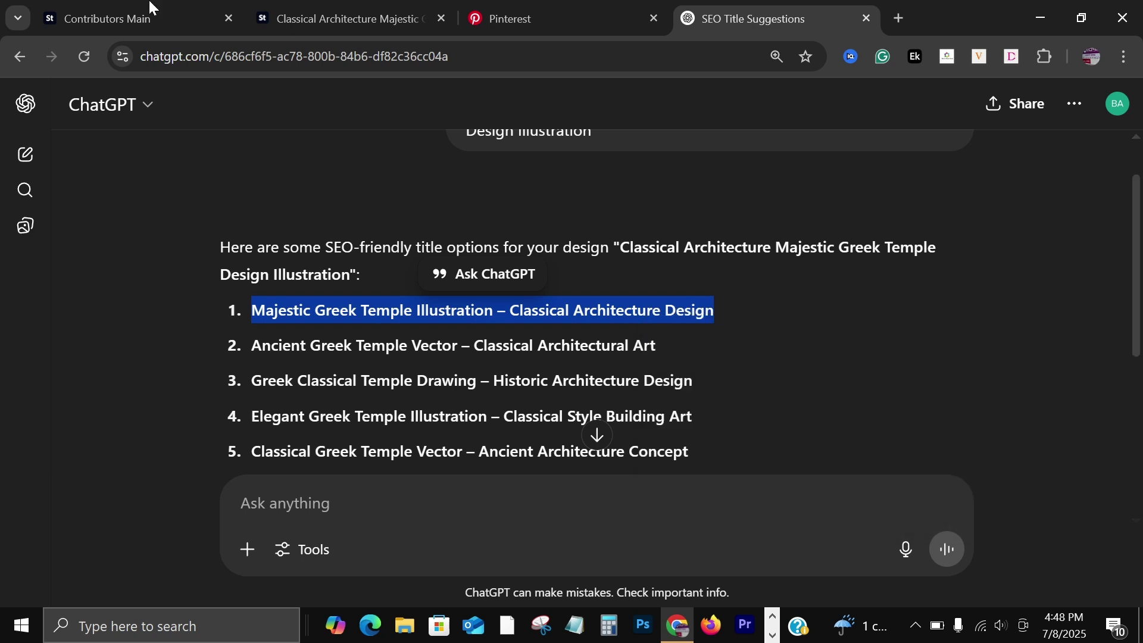
left_click(536, 14)
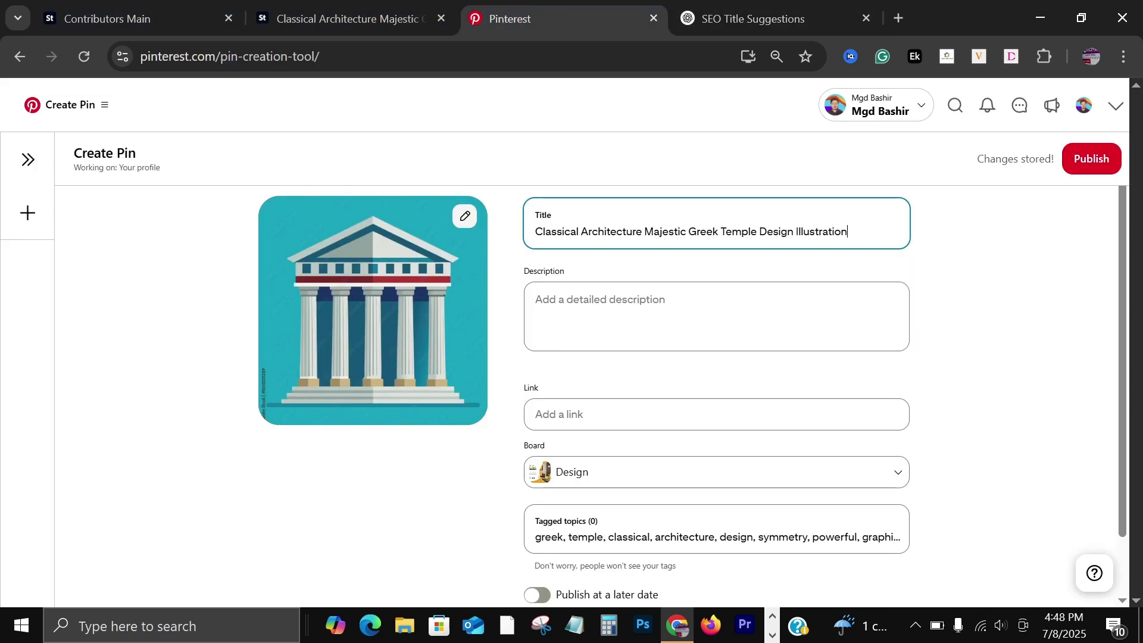
left_click_drag(851, 232, 449, 234)
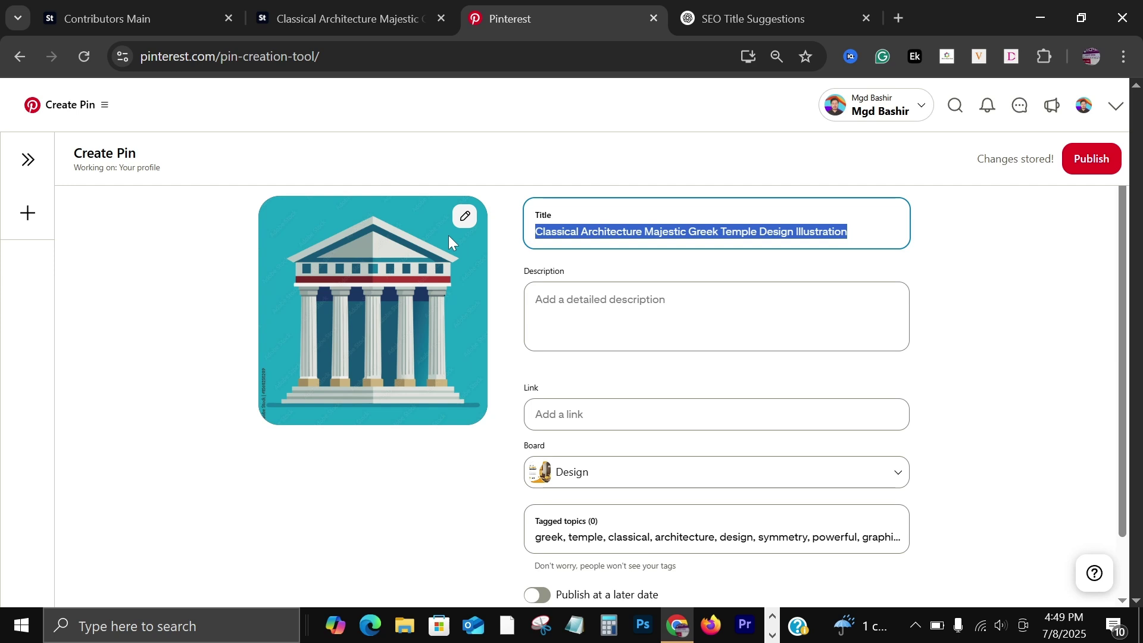
key("BackSpace")
left_click(571, 232)
right_click(572, 232)
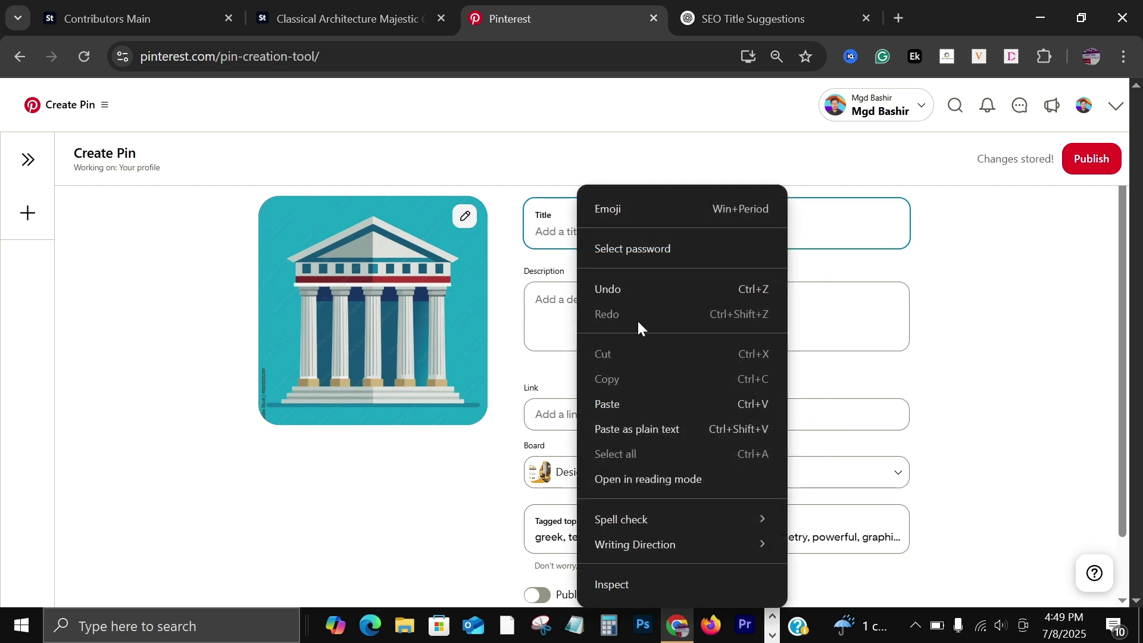
left_click(624, 404)
Edit the ChatGPT prompt to request "seo title and description" for the temple illustration and resend it.
left_click(717, 14)
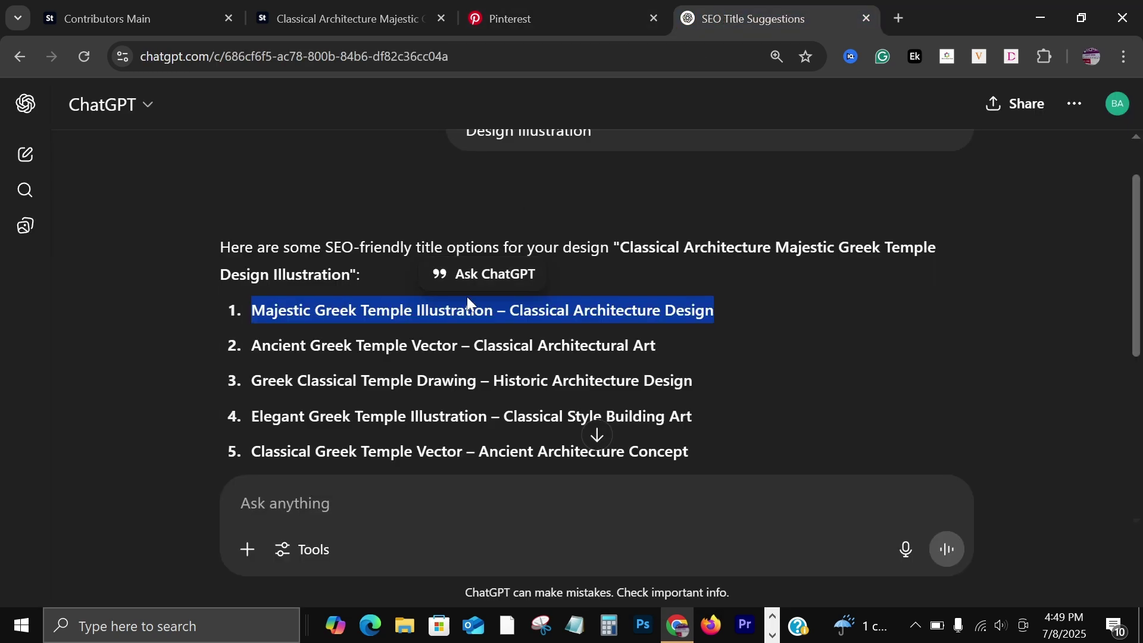
scroll(579, 206, "up", 1)
left_click(959, 237)
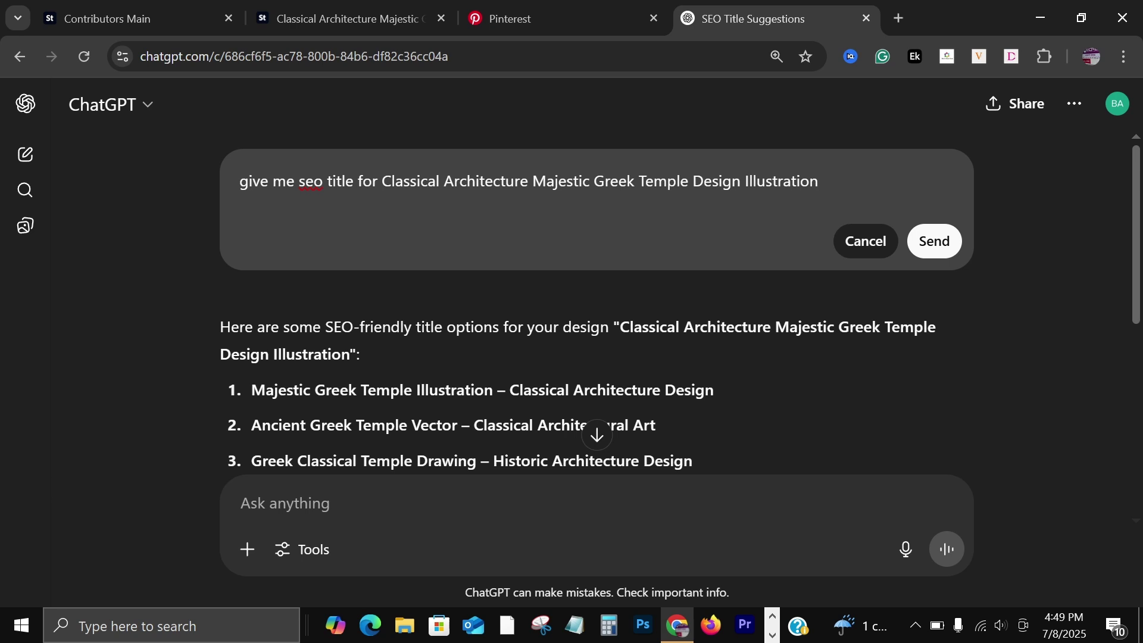
type("a")
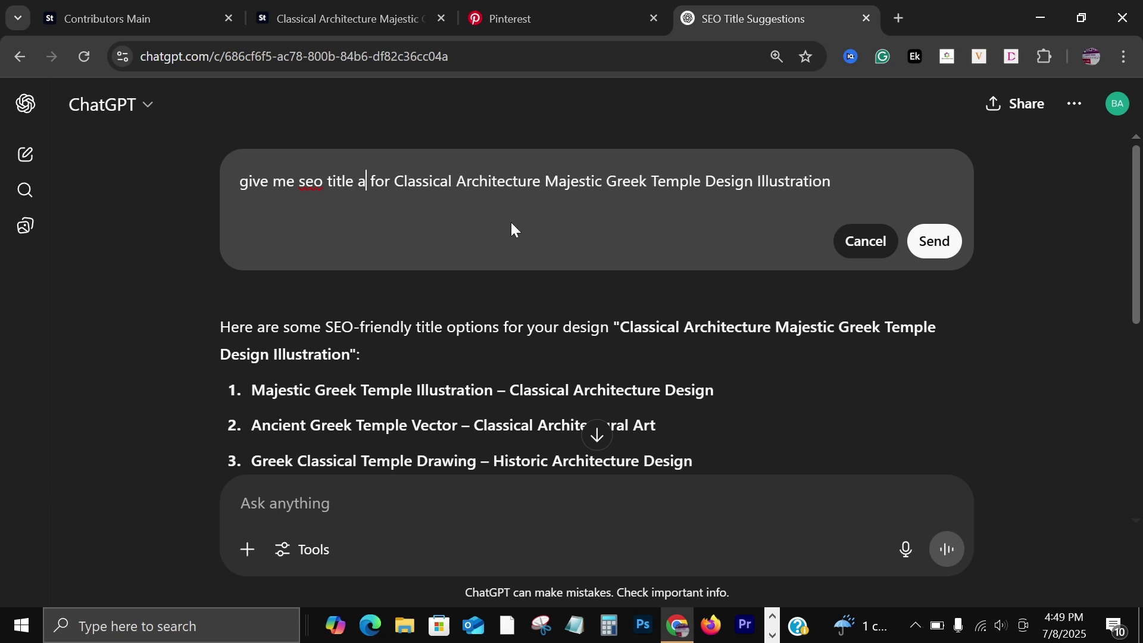
type("nd de")
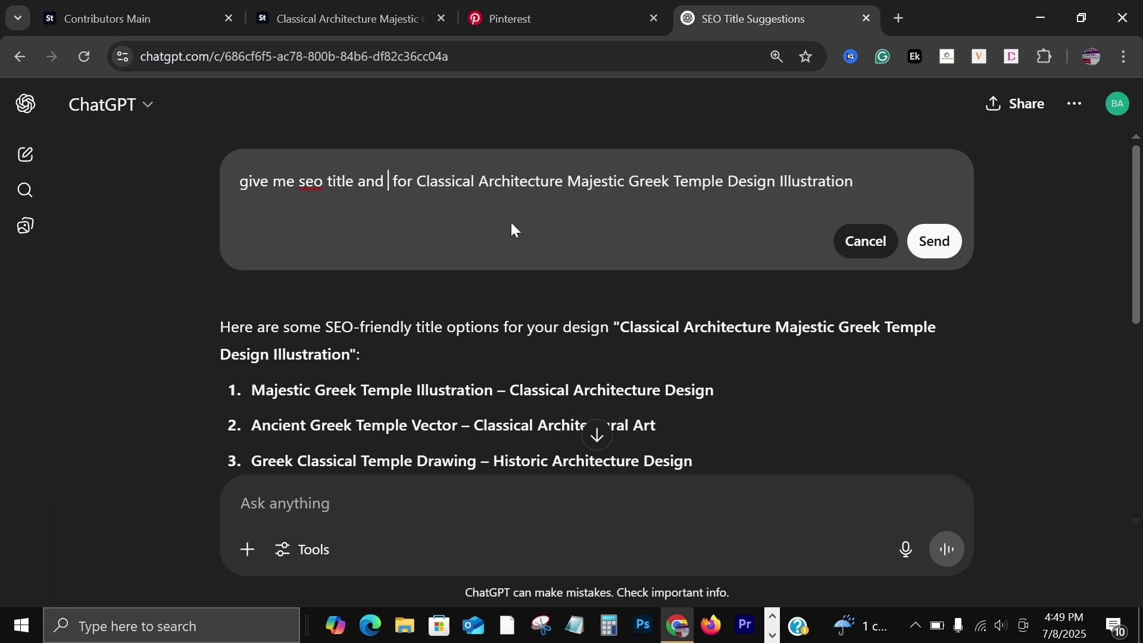
type("scri")
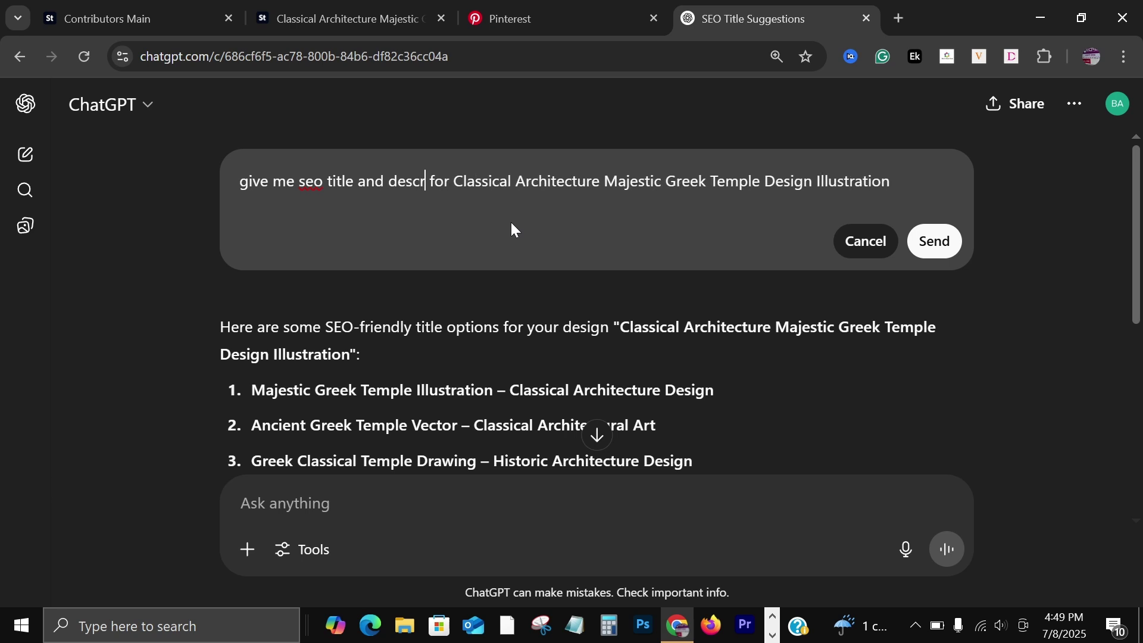
type("ption")
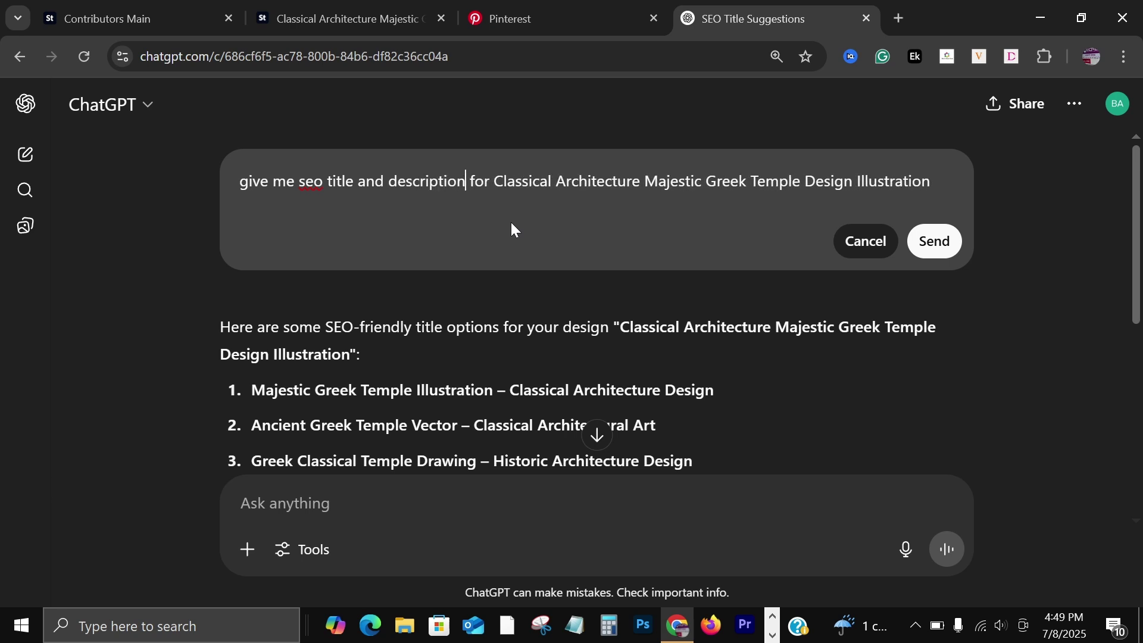
key("shift+Return")
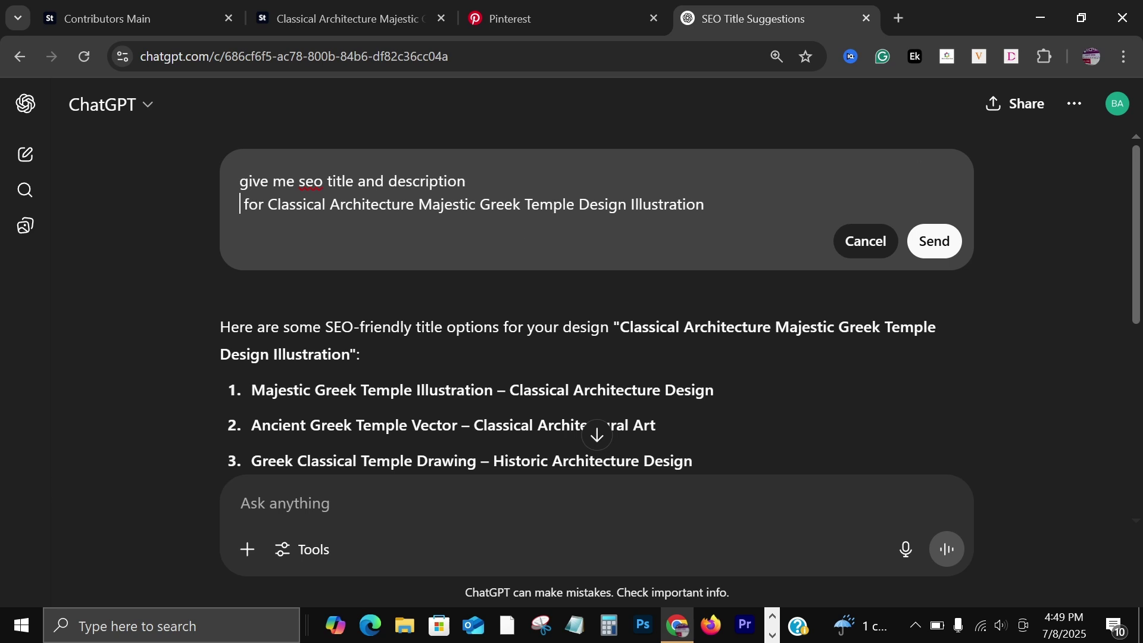
left_click(934, 244)
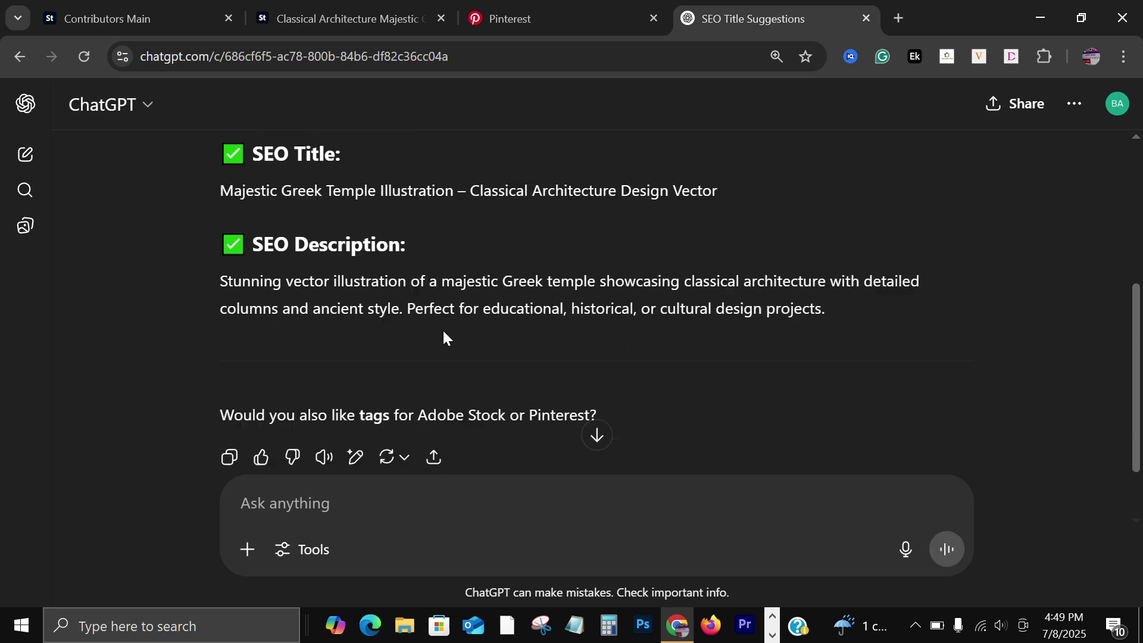
Copy ChatGPT's SEO description, starting "Stunning vector illustration of a majestic Greek temple", into the Pin's description.
scroll(283, 238, "down", 2)
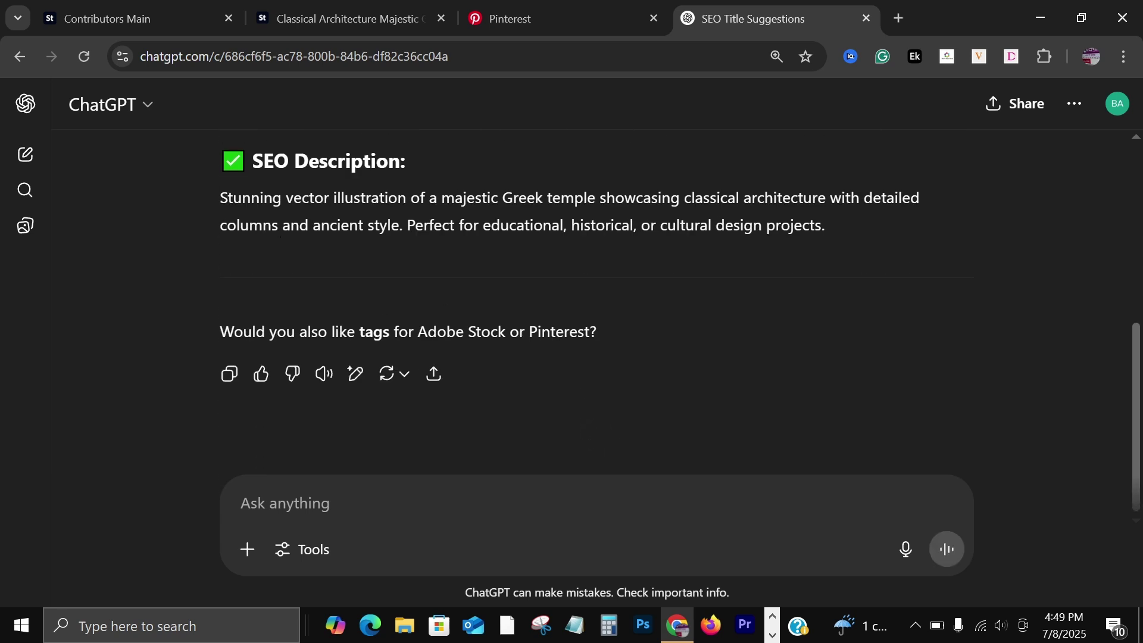
left_click_drag(220, 197, 846, 238)
right_click(762, 209)
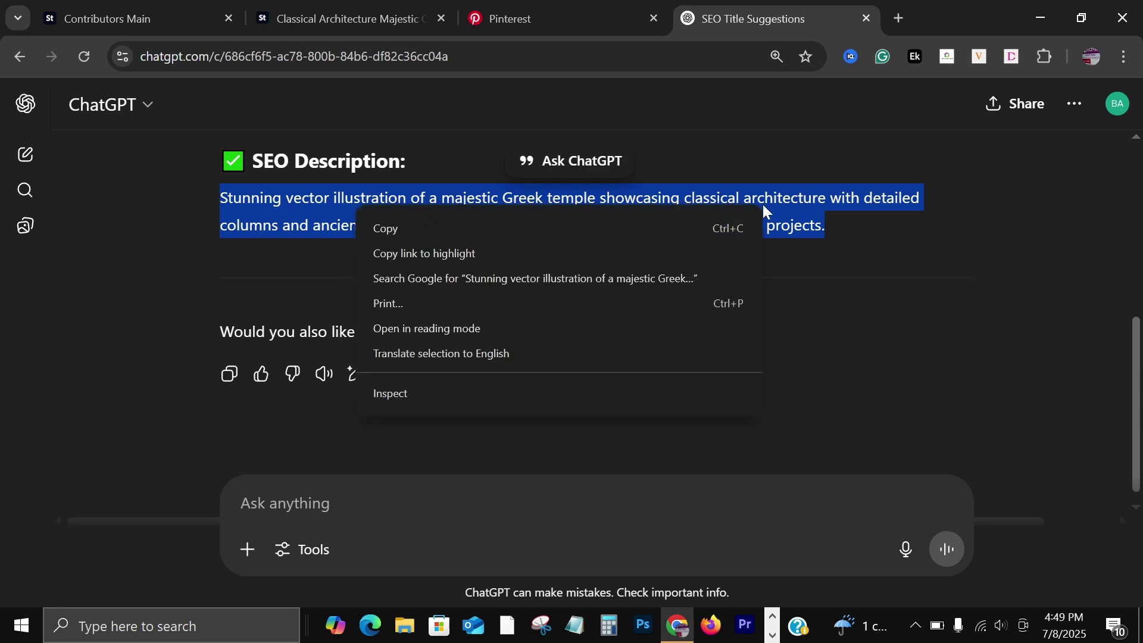
left_click(457, 229)
left_click(520, 6)
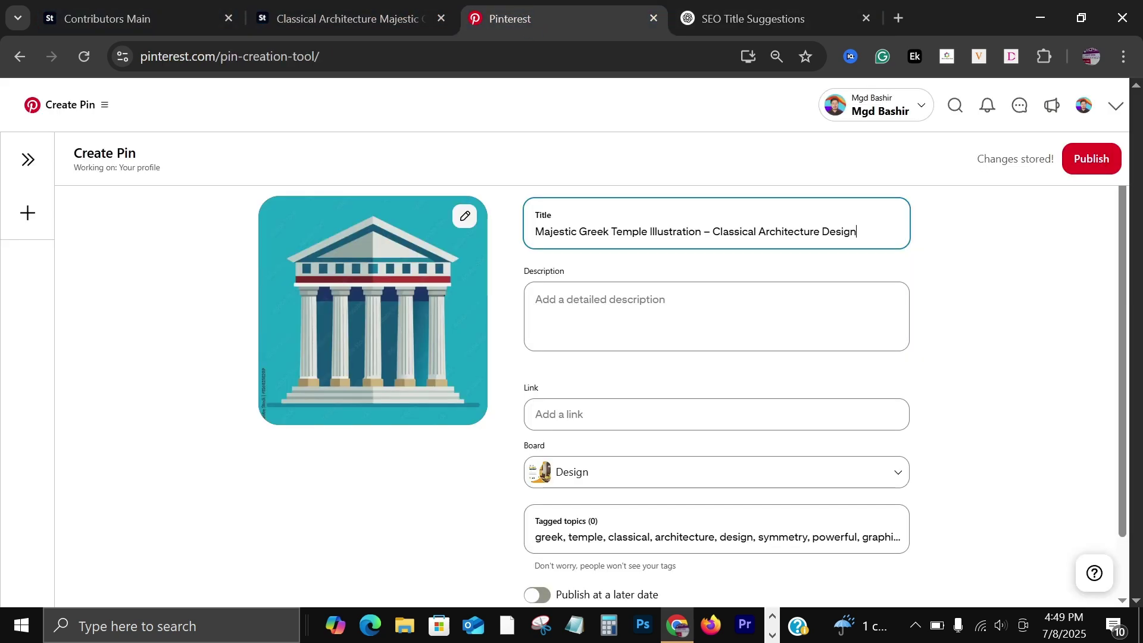
left_click(592, 328)
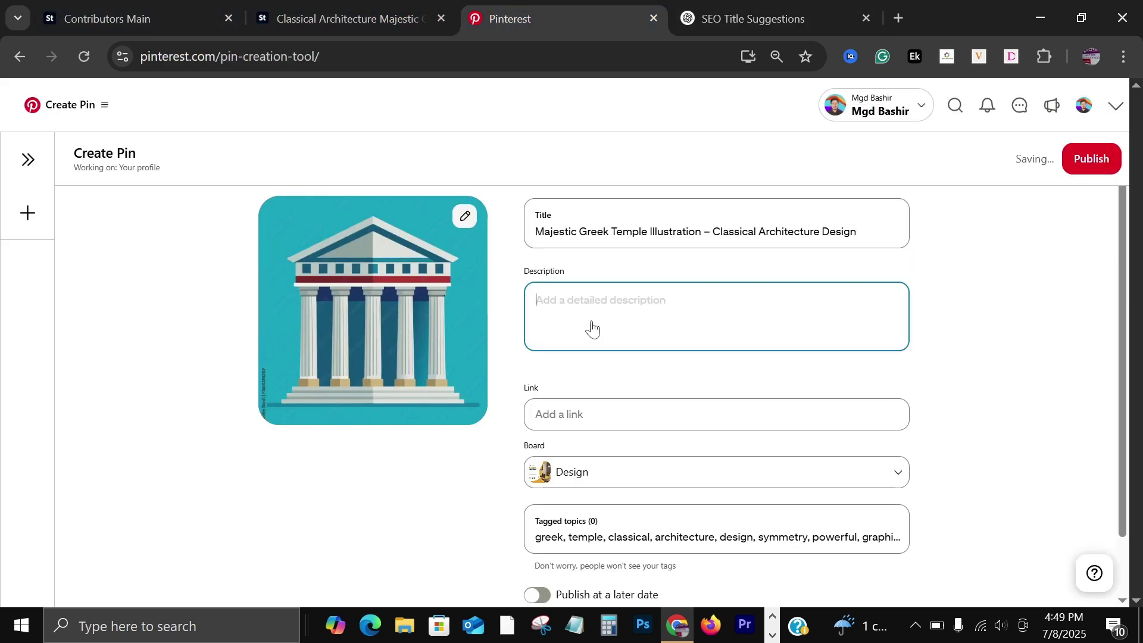
key("ctrl+v")
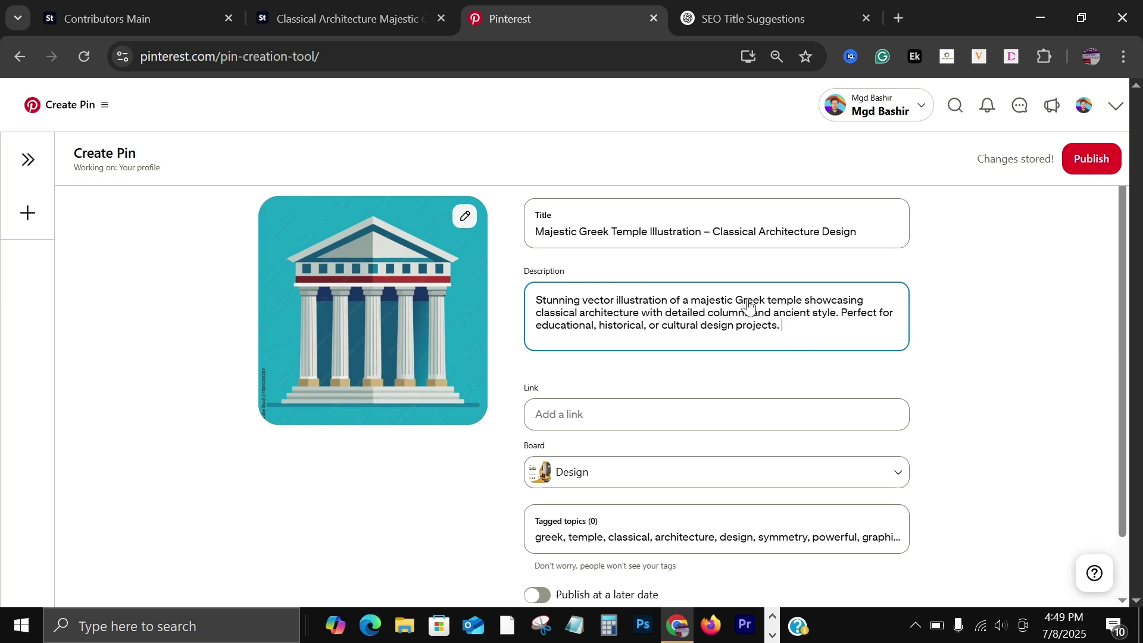
Add the hashtag "#Greek temple" to the end of the Pin's description, reusing the phrase from its first sentence.
left_click_drag(736, 301, 803, 303)
right_click(772, 297)
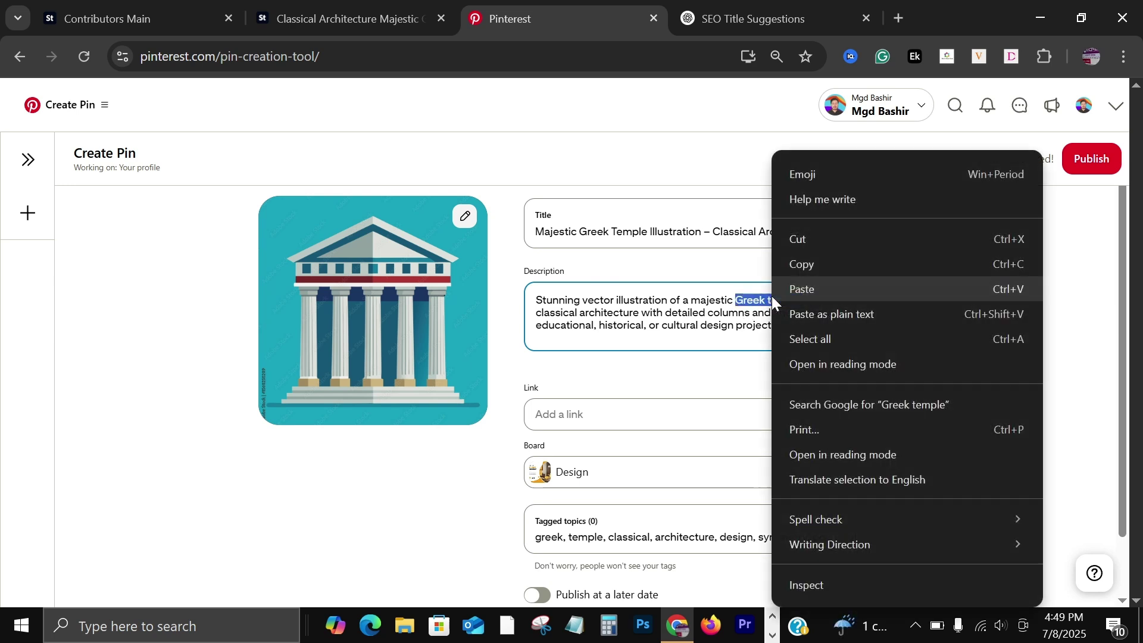
left_click(801, 276)
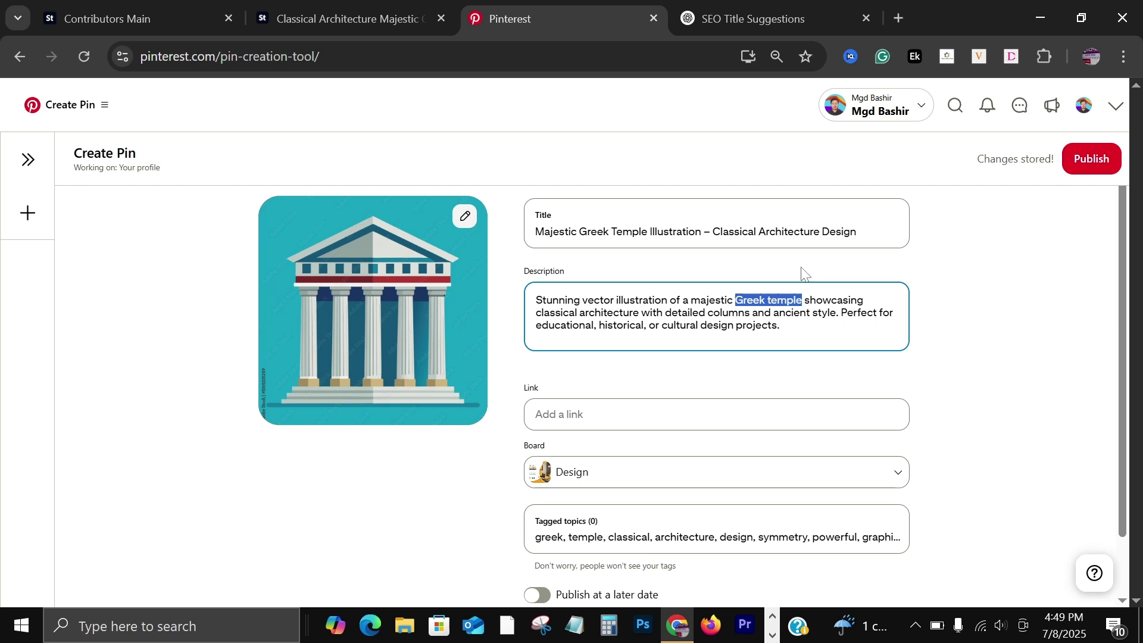
left_click(812, 337)
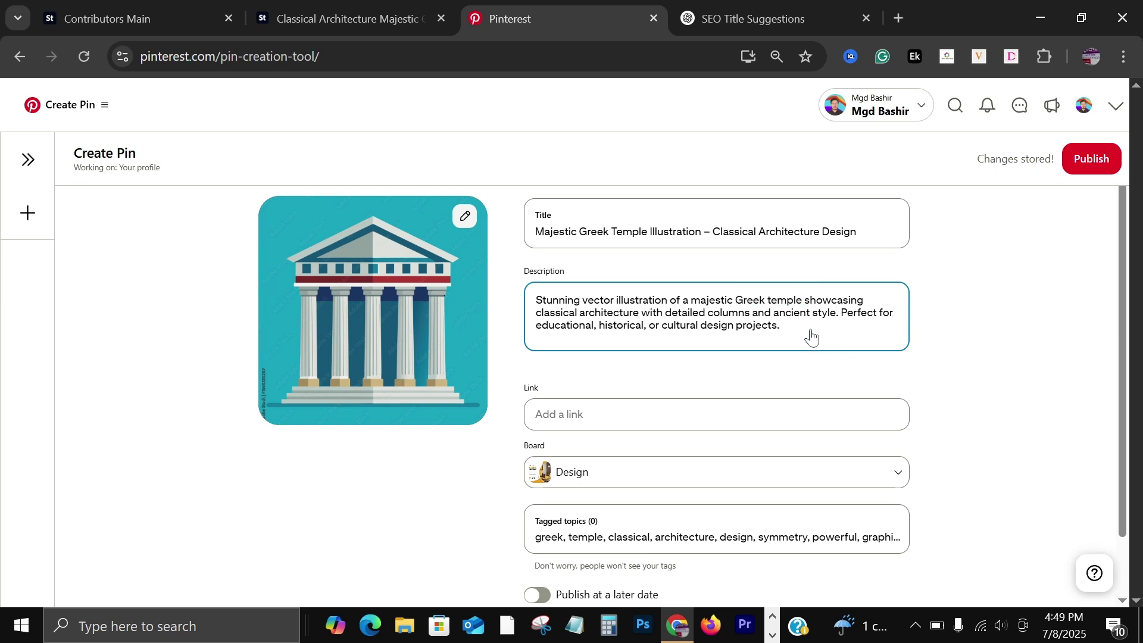
key("ctrl+v")
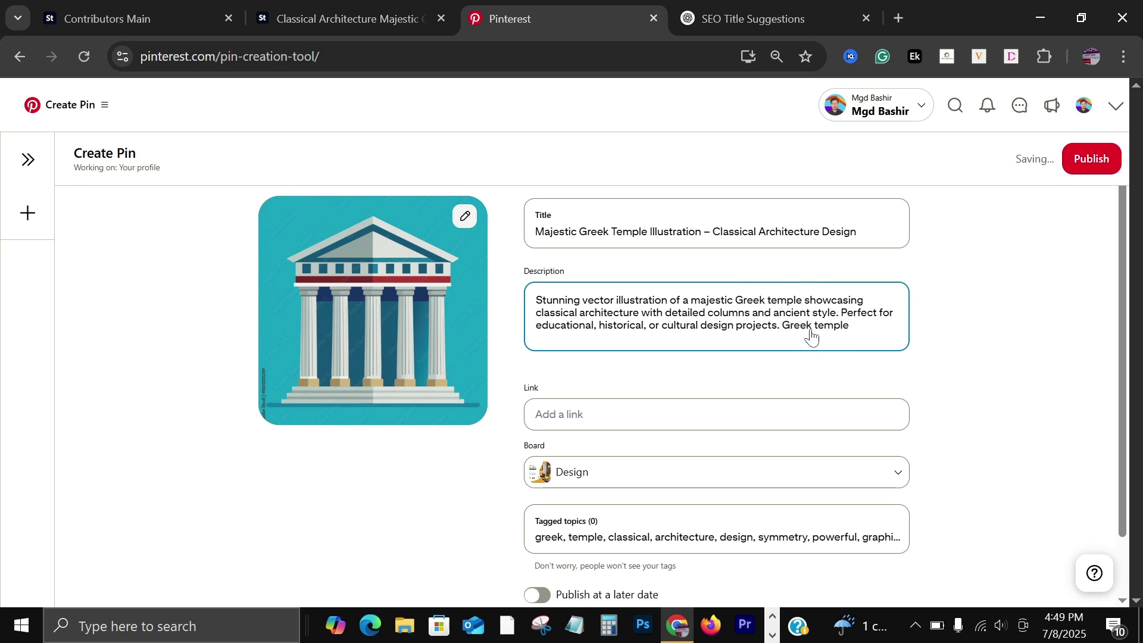
key("BackSpace")
key("BackSpace")
key("BackSpace")
key("BackSpace")
key("BackSpace")
key("BackSpace")
key("BackSpace")
key("BackSpace")
key("BackSpace")
key("BackSpace")
key("BackSpace")
type("#")
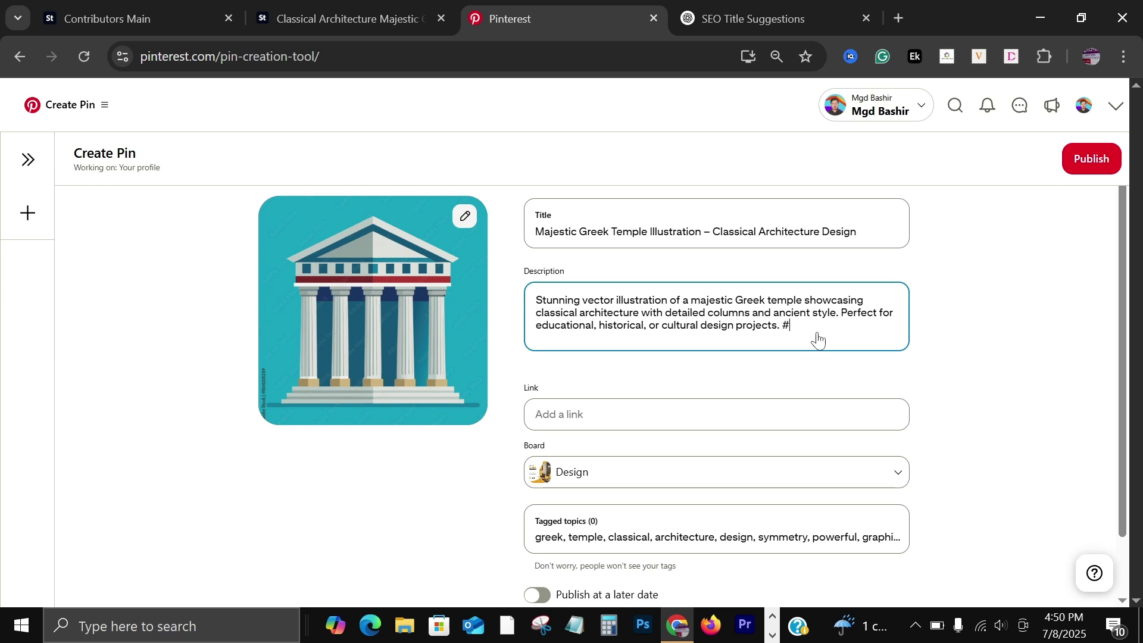
type("Greek temple")
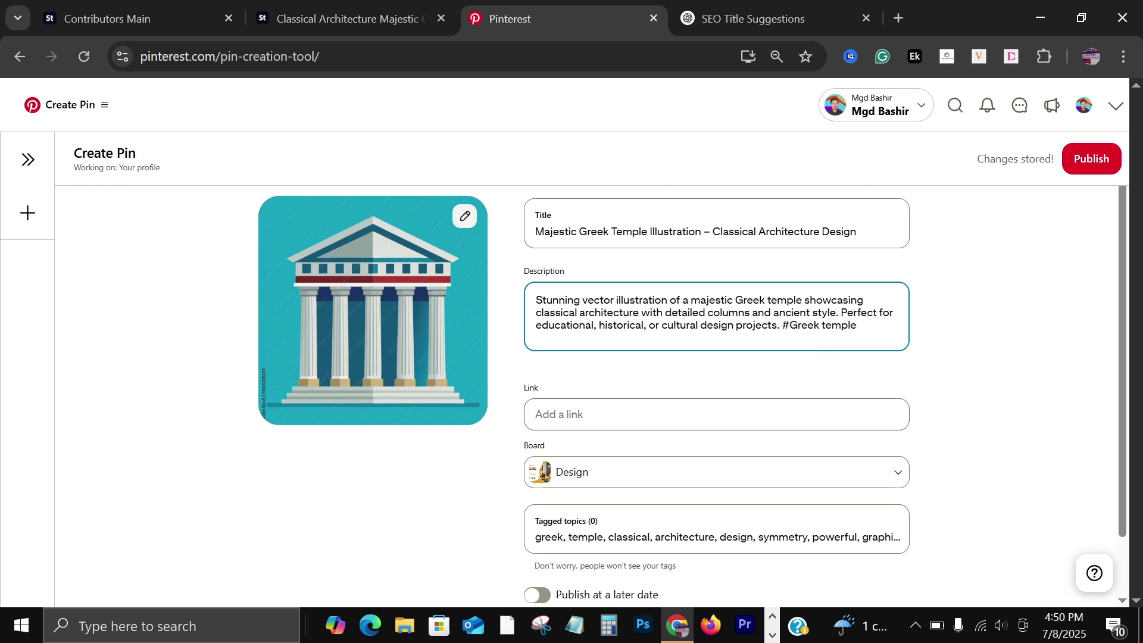
Copy the web address of the Greek temple illustration's Adobe Stock page and return to the Pinterest Pin.
left_click(316, 11)
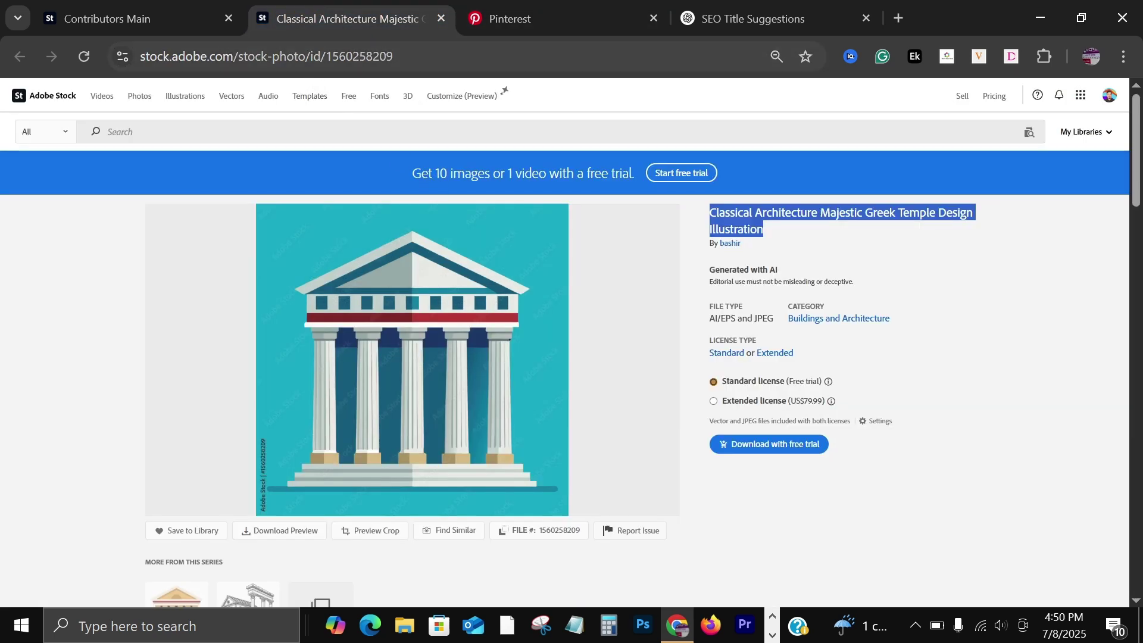
left_click(315, 56)
right_click(301, 61)
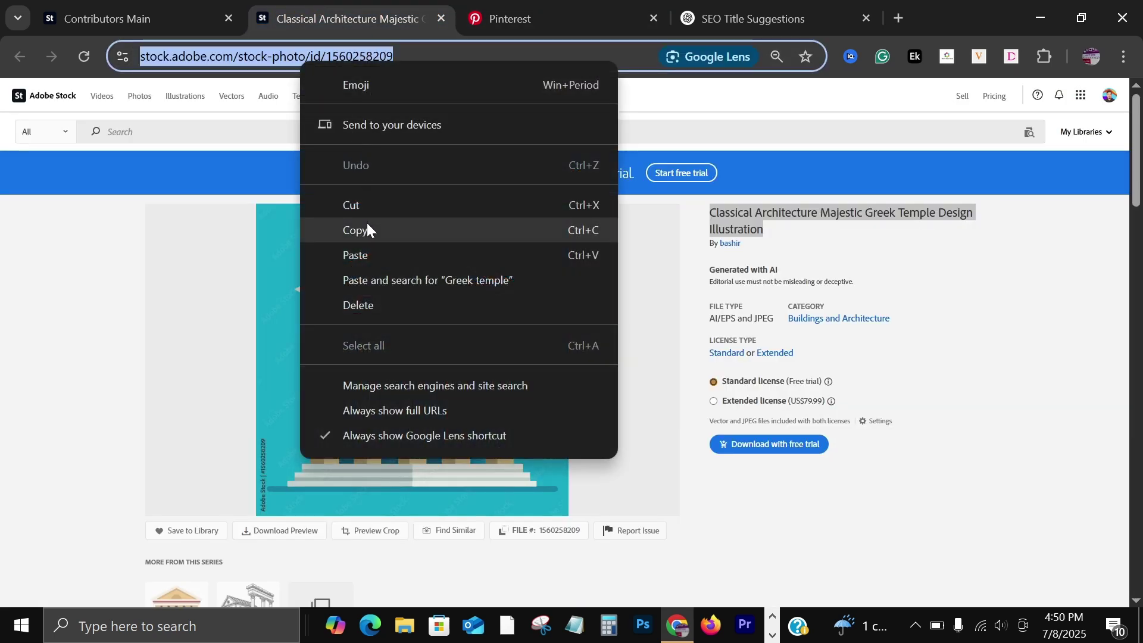
left_click(367, 223)
left_click(578, 10)
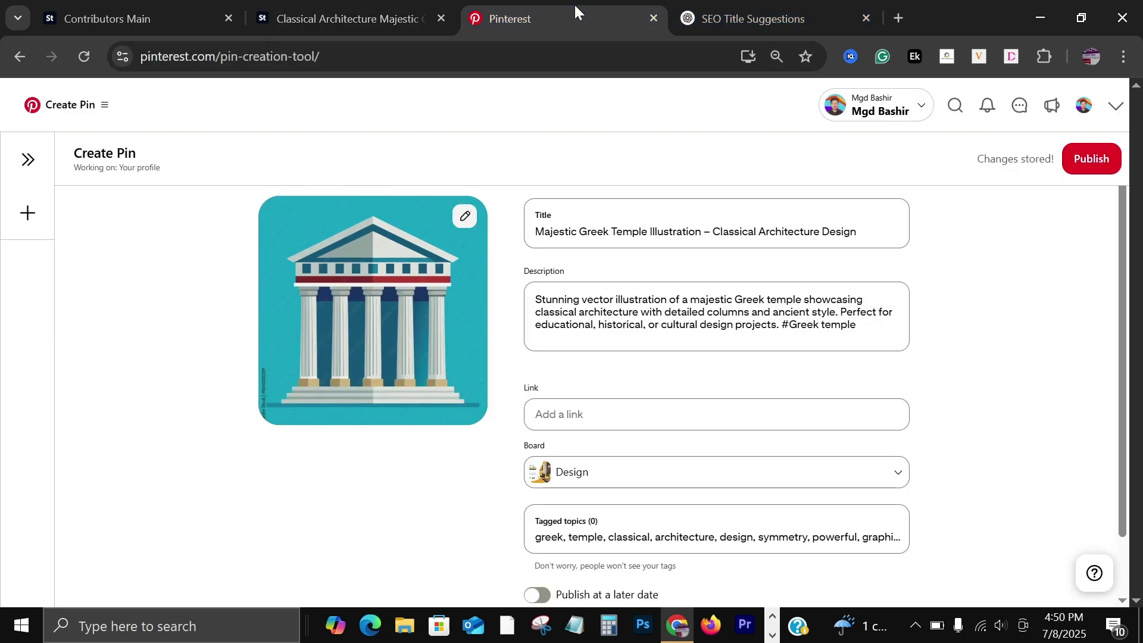
Open the URL shortener site shorturl.at in a new browser tab.
left_click(898, 17)
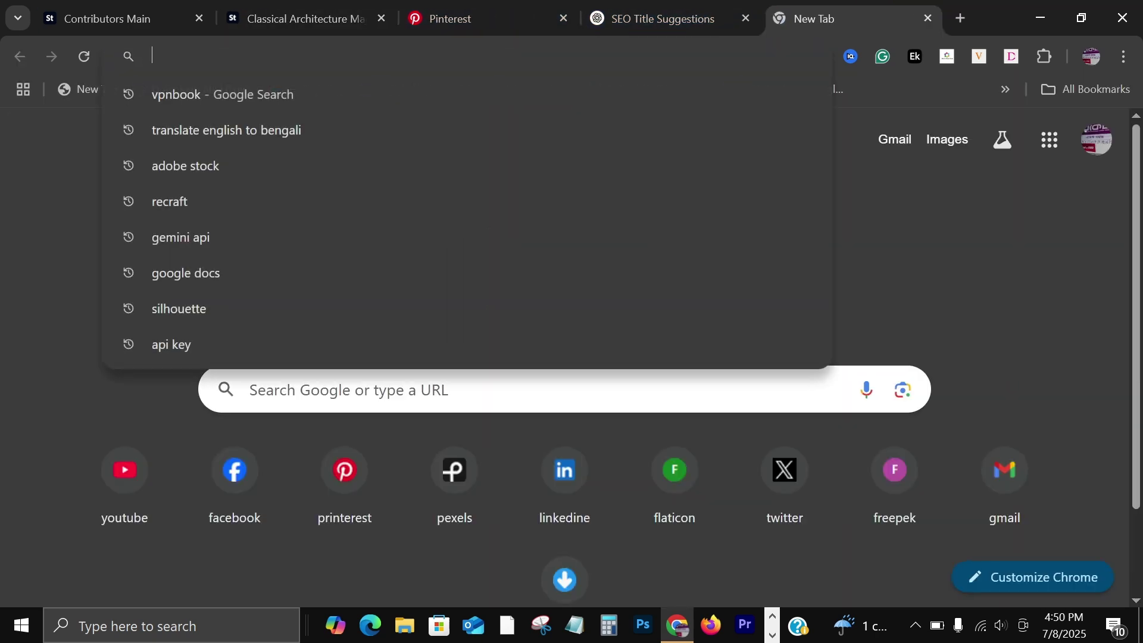
type("short")
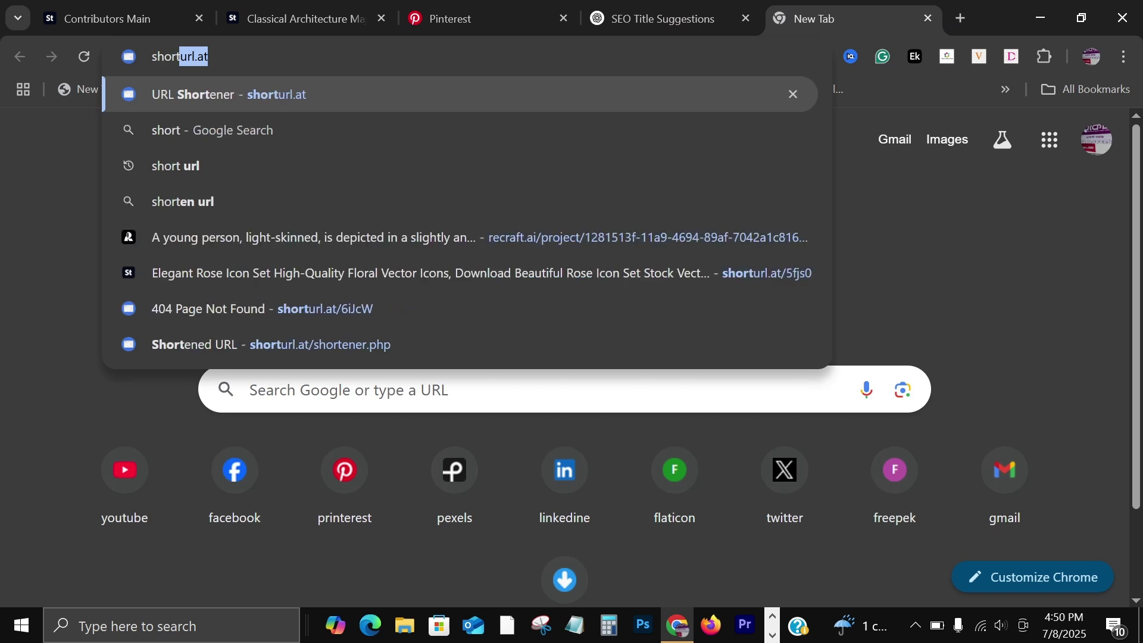
key("Right")
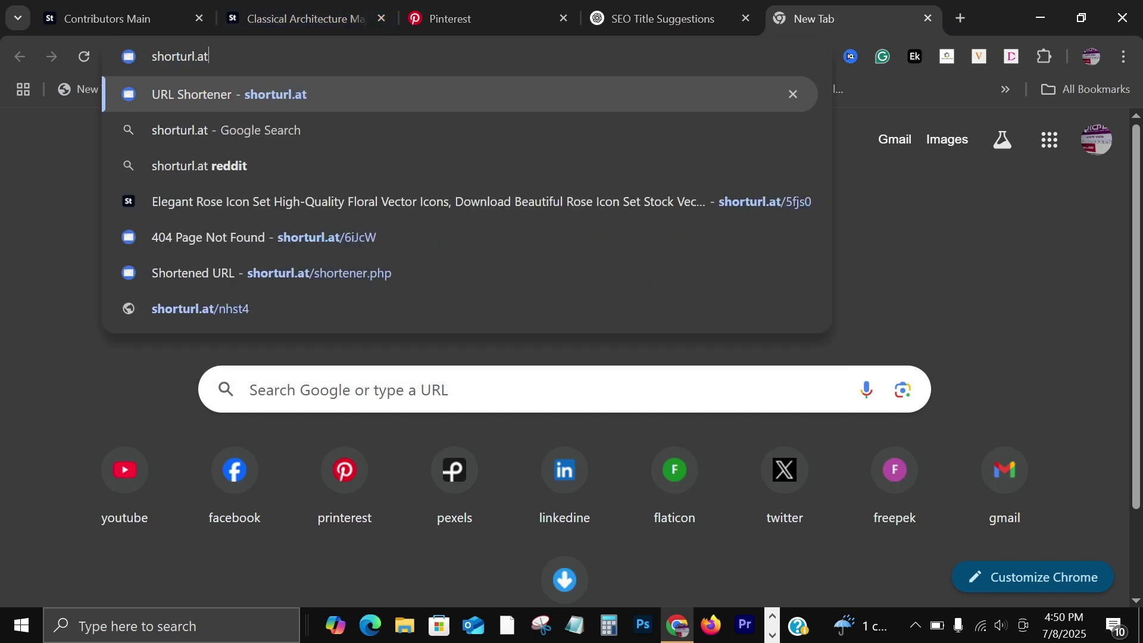
key("Return")
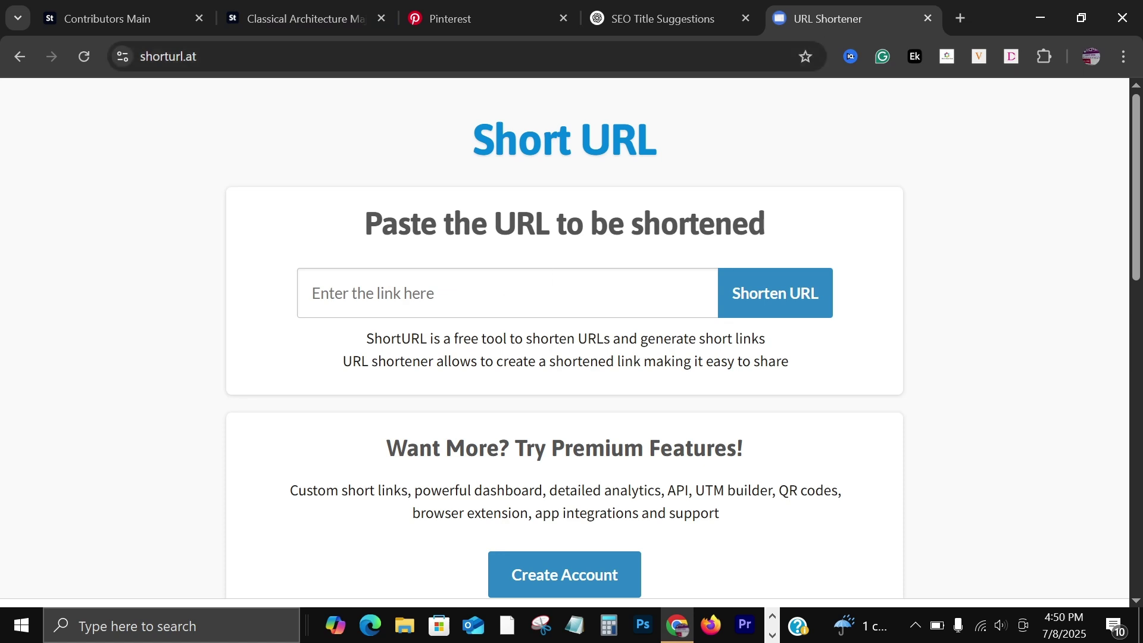
Shorten the copied Adobe Stock address of the temple illustration and copy the resulting short link.
left_click(459, 294)
right_click(459, 294)
left_click(494, 400)
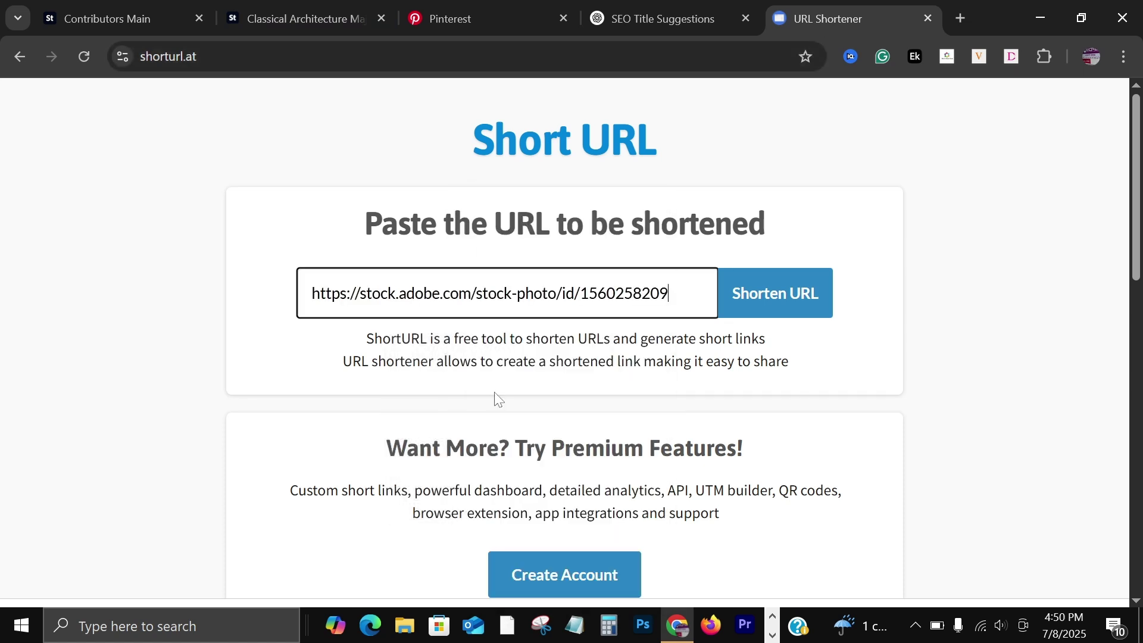
left_click(807, 295)
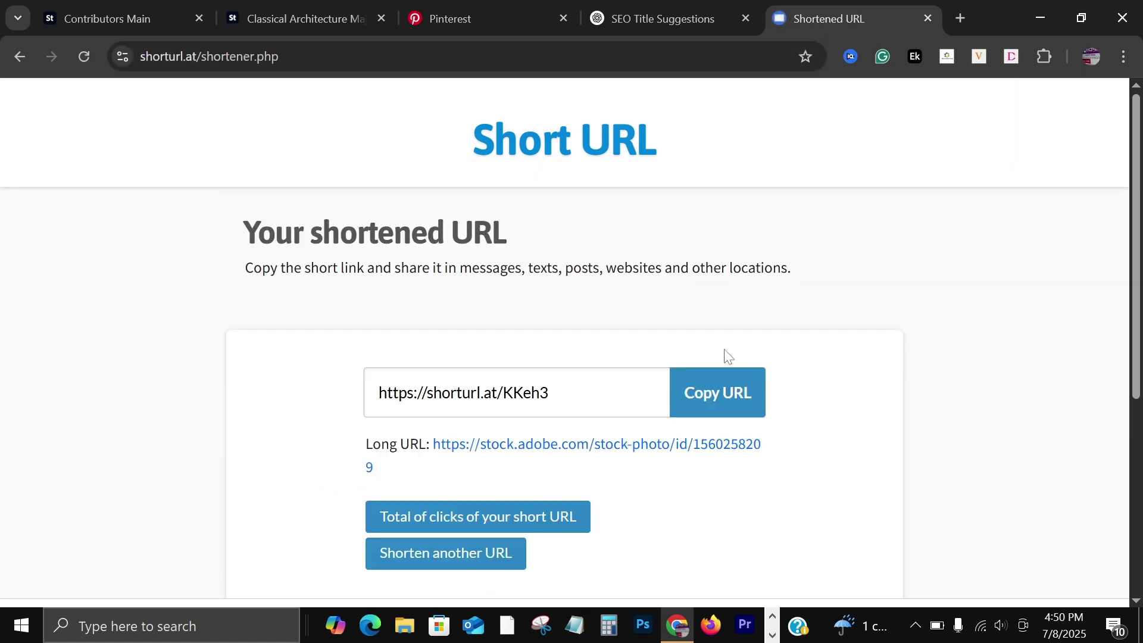
left_click(709, 400)
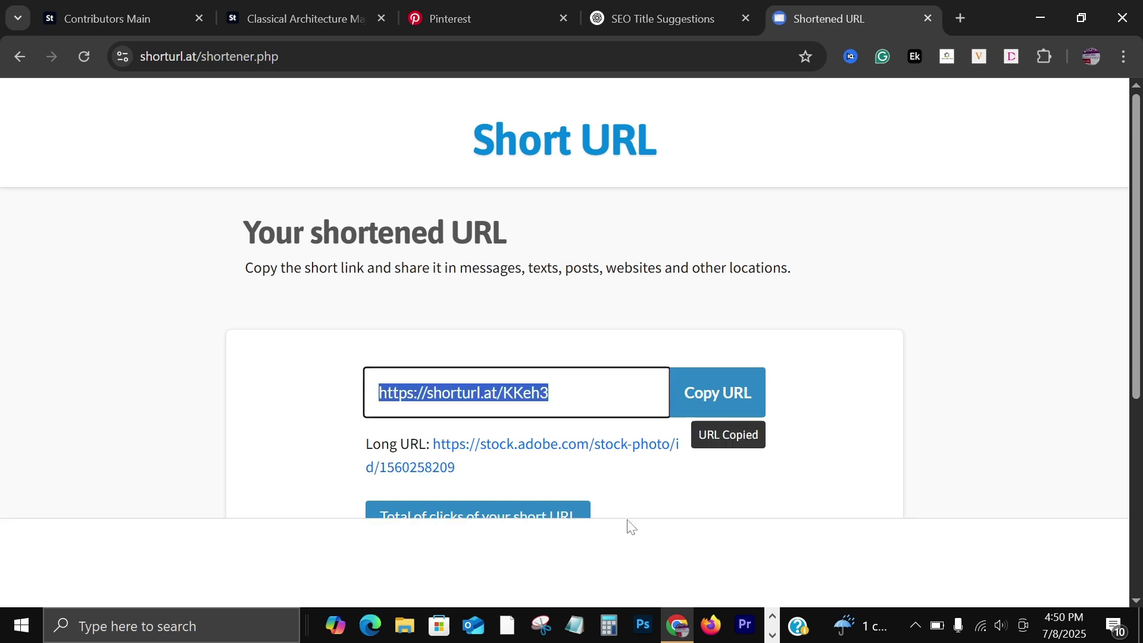
left_click(496, 7)
right_click(615, 411)
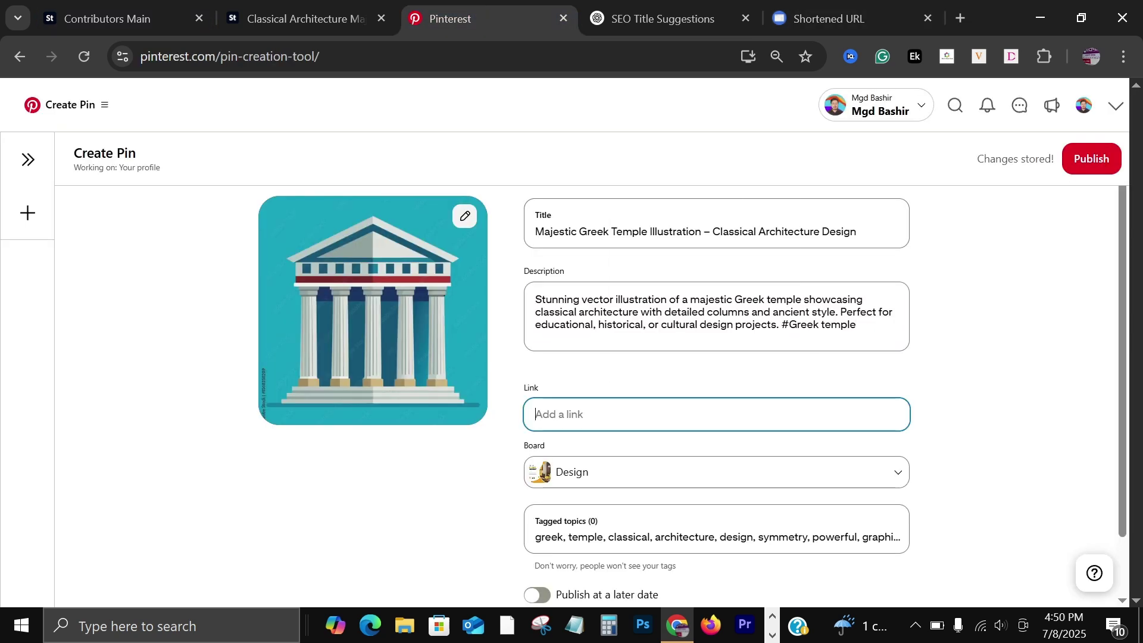
left_click(650, 406)
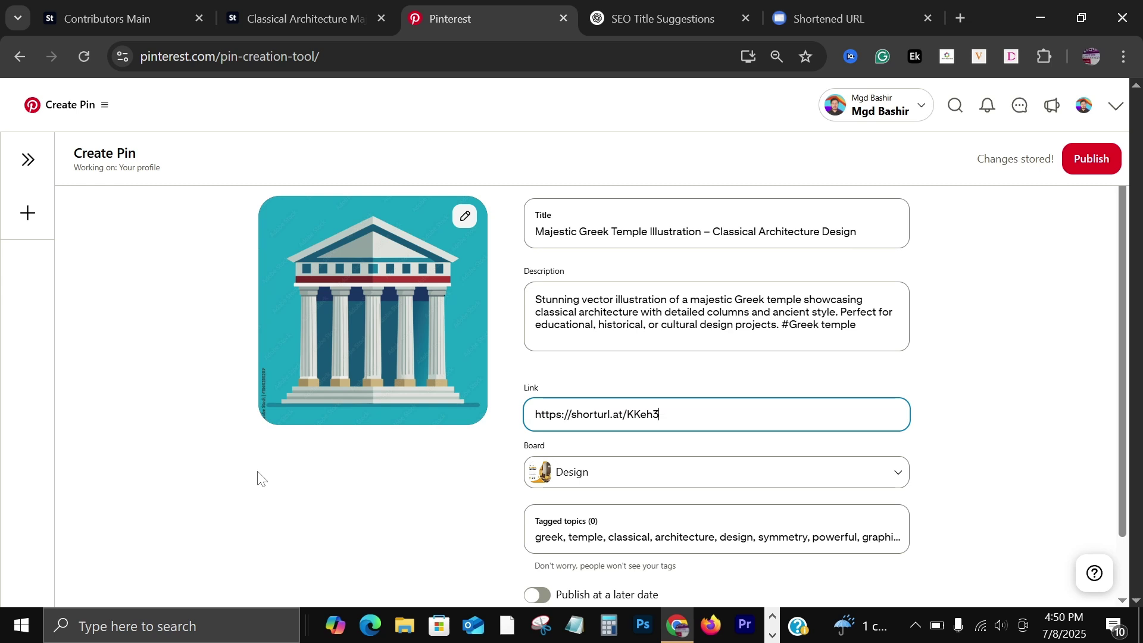
Review the completed Greek temple Pin form and publish the Pin.
scroll(413, 511, "down", 1)
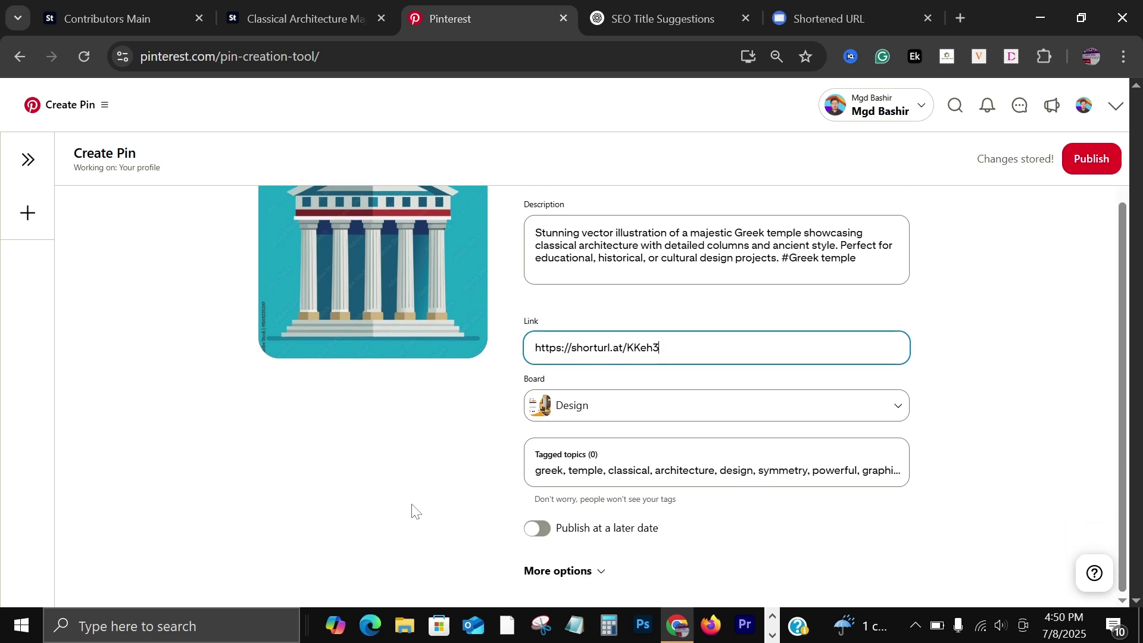
scroll(941, 474, "up", 1)
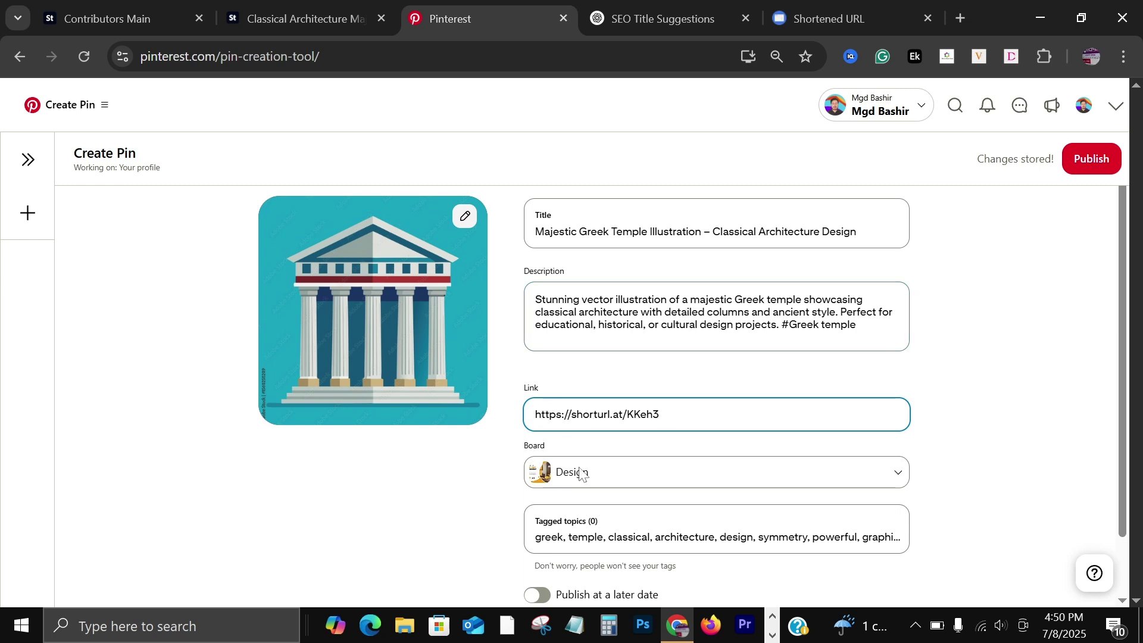
left_click(1093, 167)
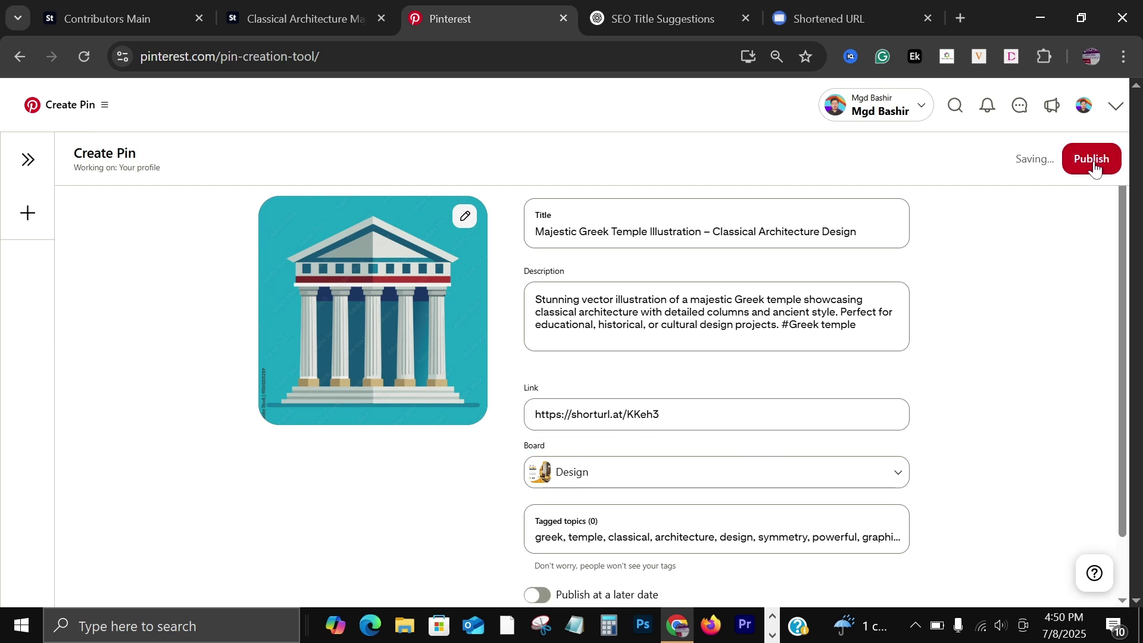
left_click(1094, 168)
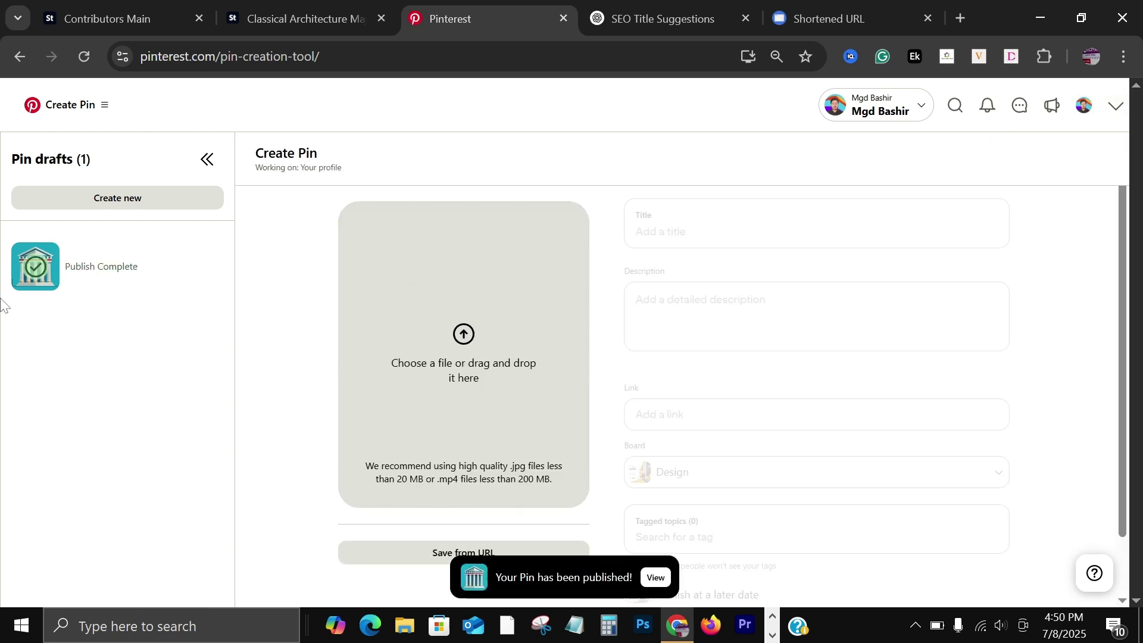
left_click(107, 7)
left_click(548, 321)
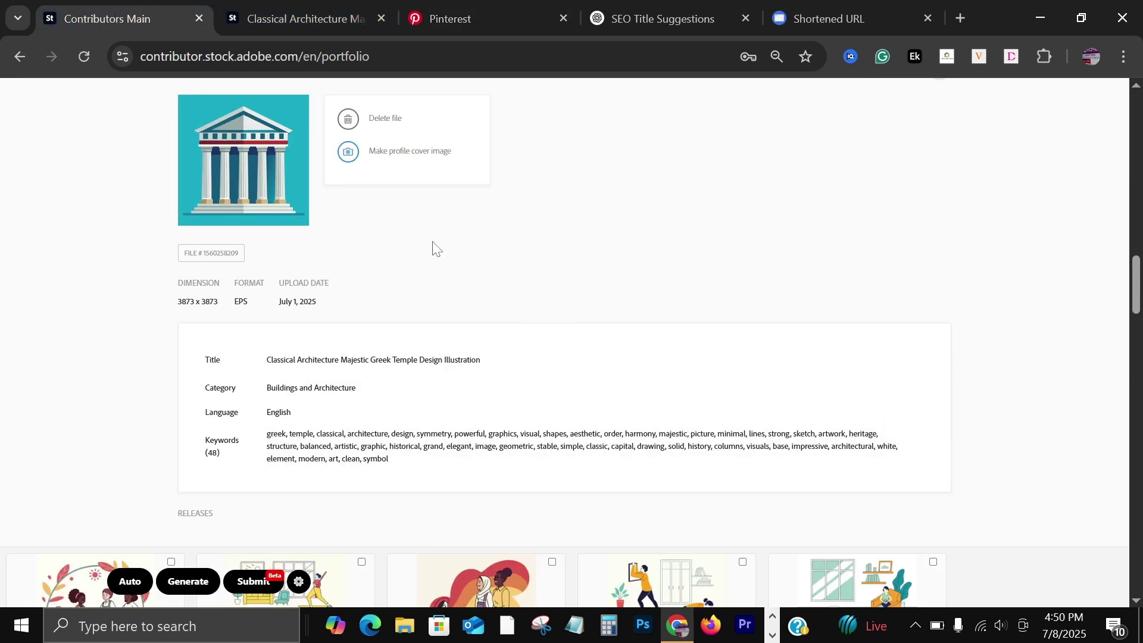
left_click(485, 3)
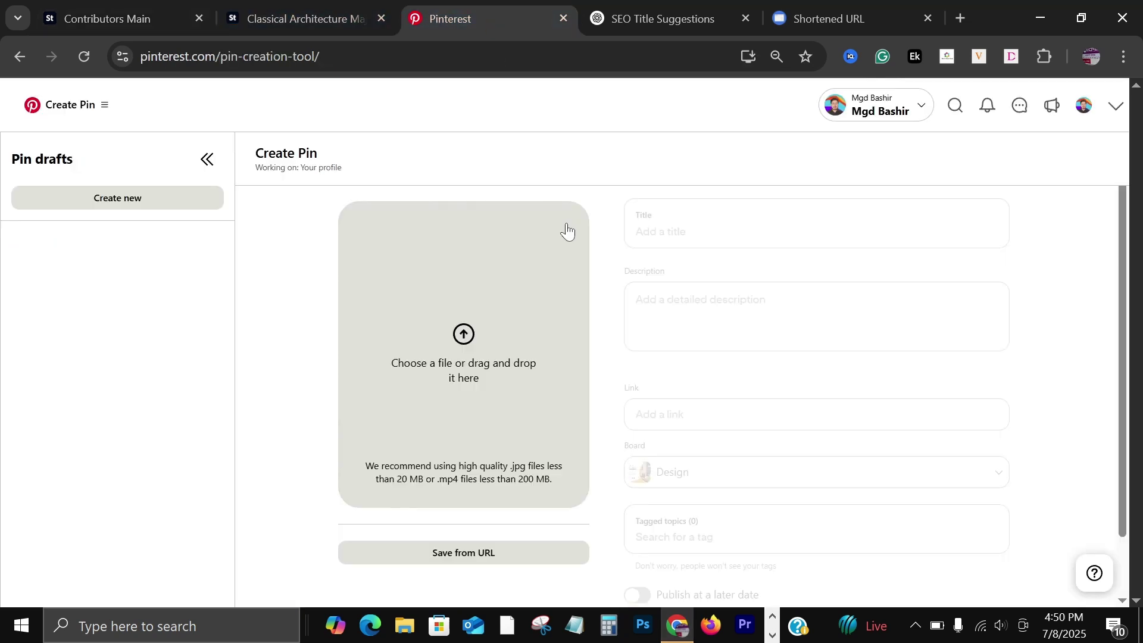
left_click(66, 7)
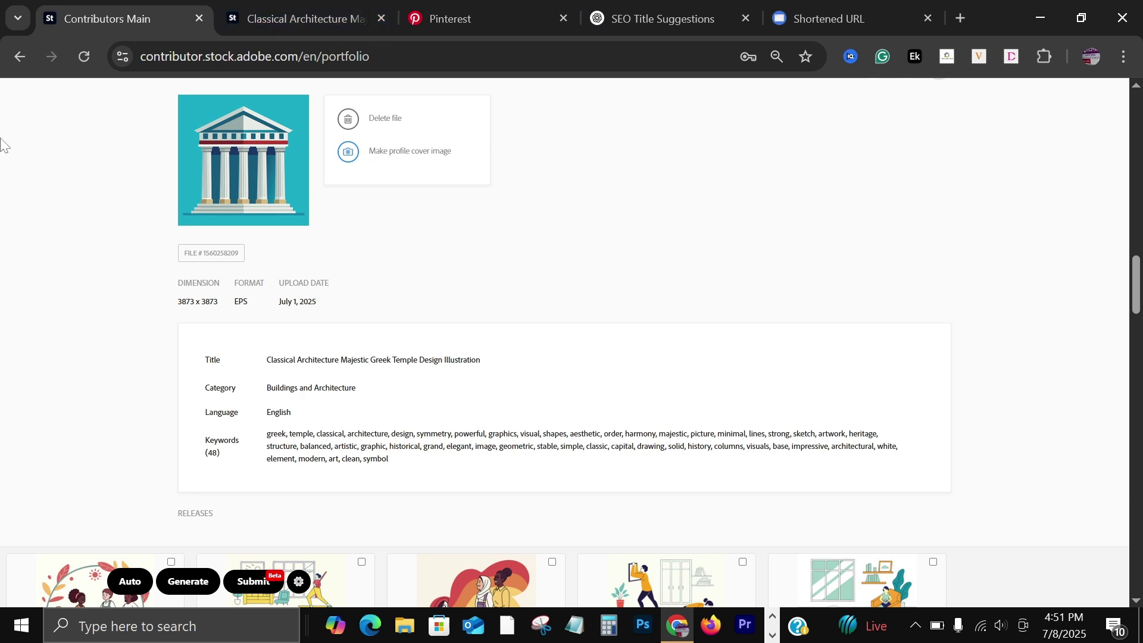
left_click(499, 13)
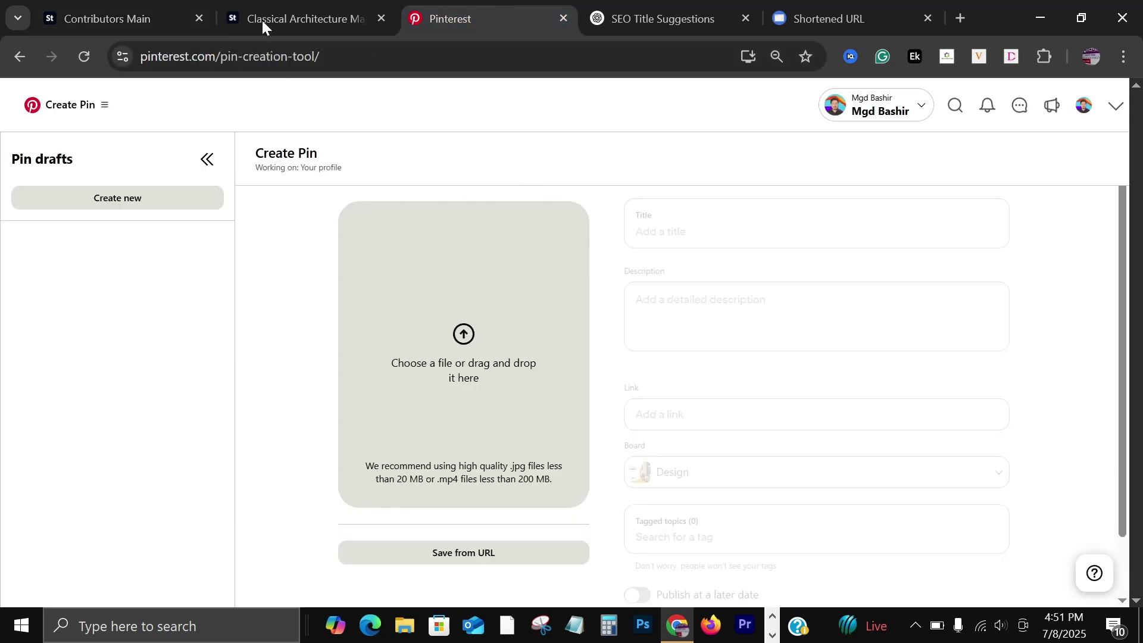
left_click(107, 9)
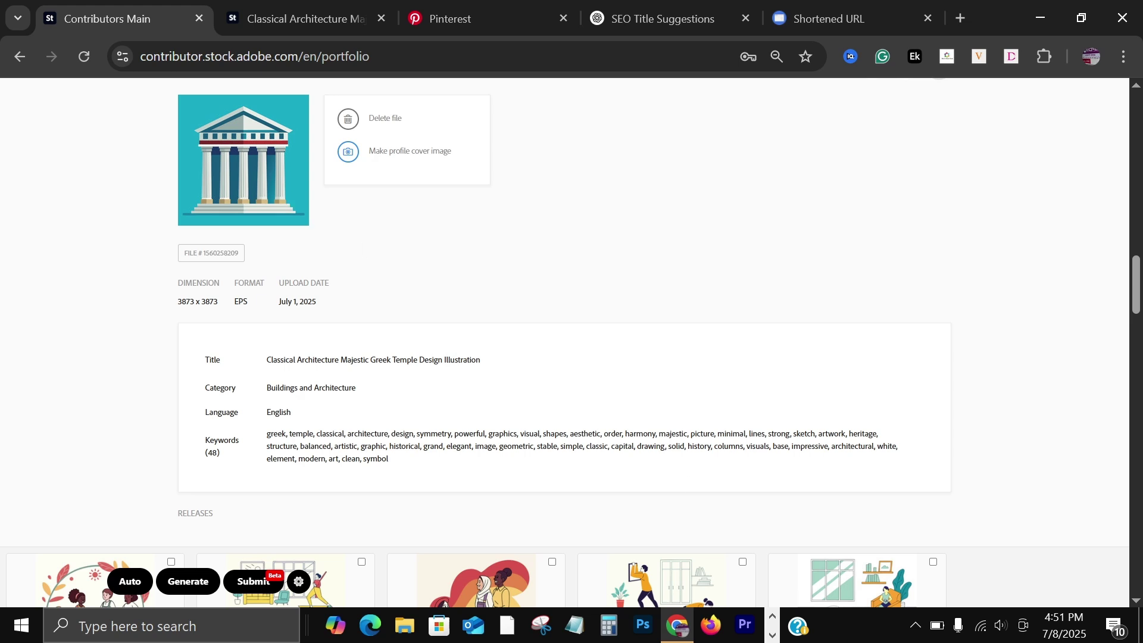
scroll(545, 306, "up", 2)
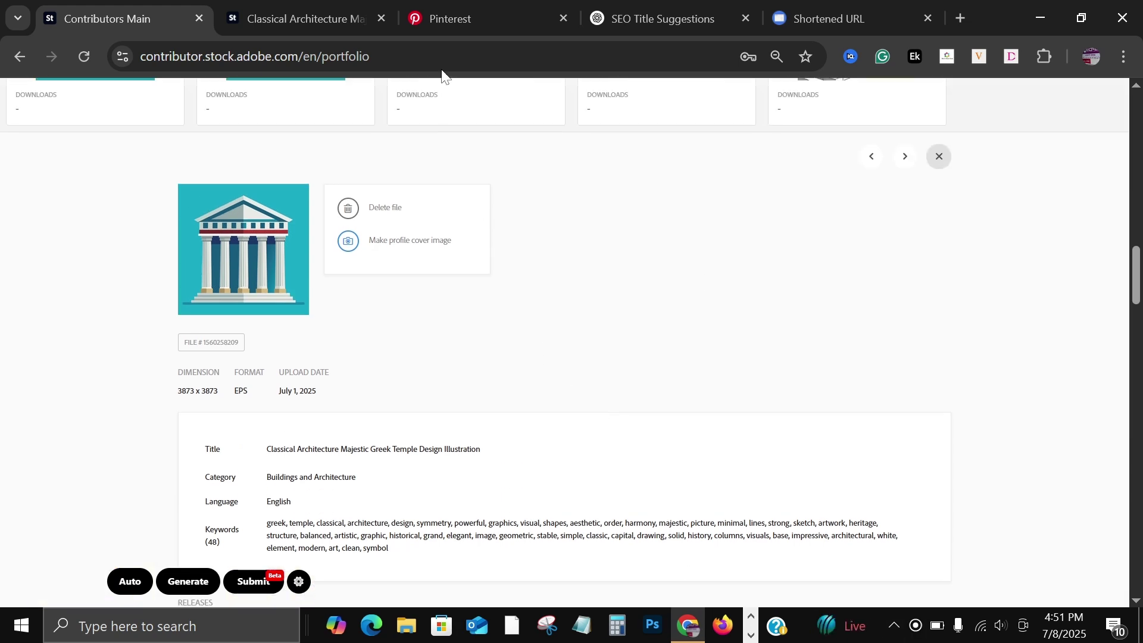
left_click(470, 6)
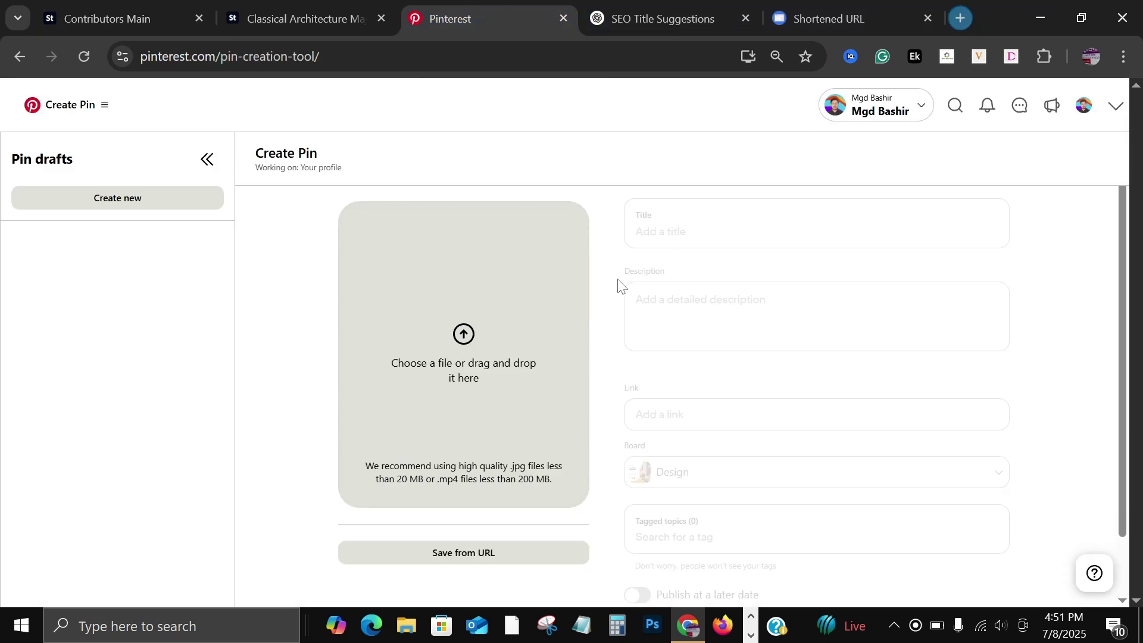
key("ctrl+t")
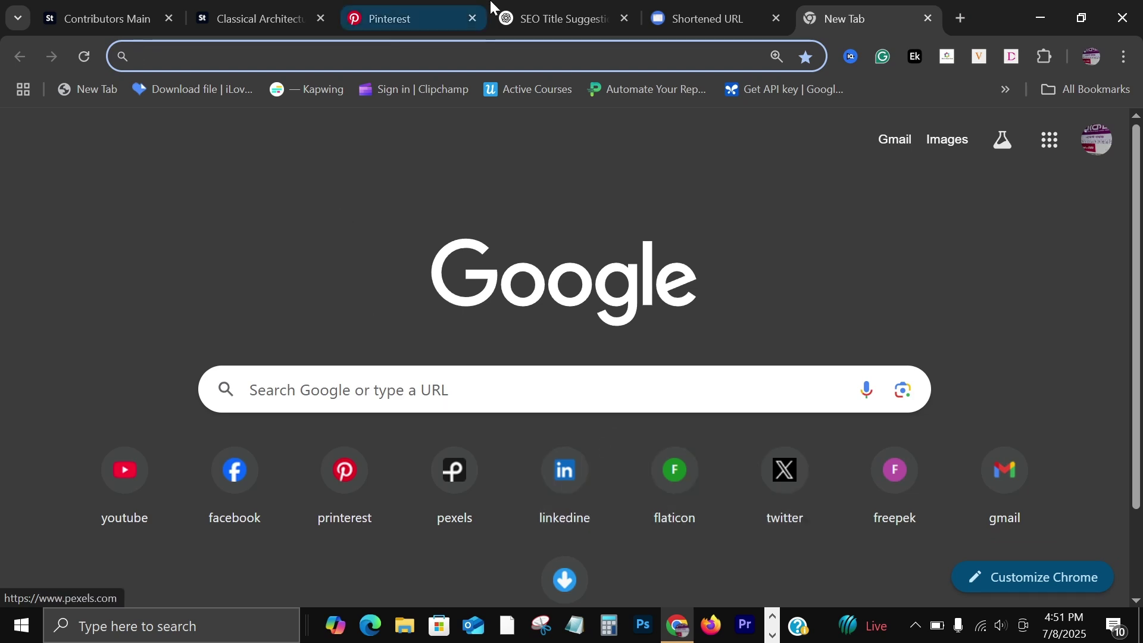
left_click(402, 8)
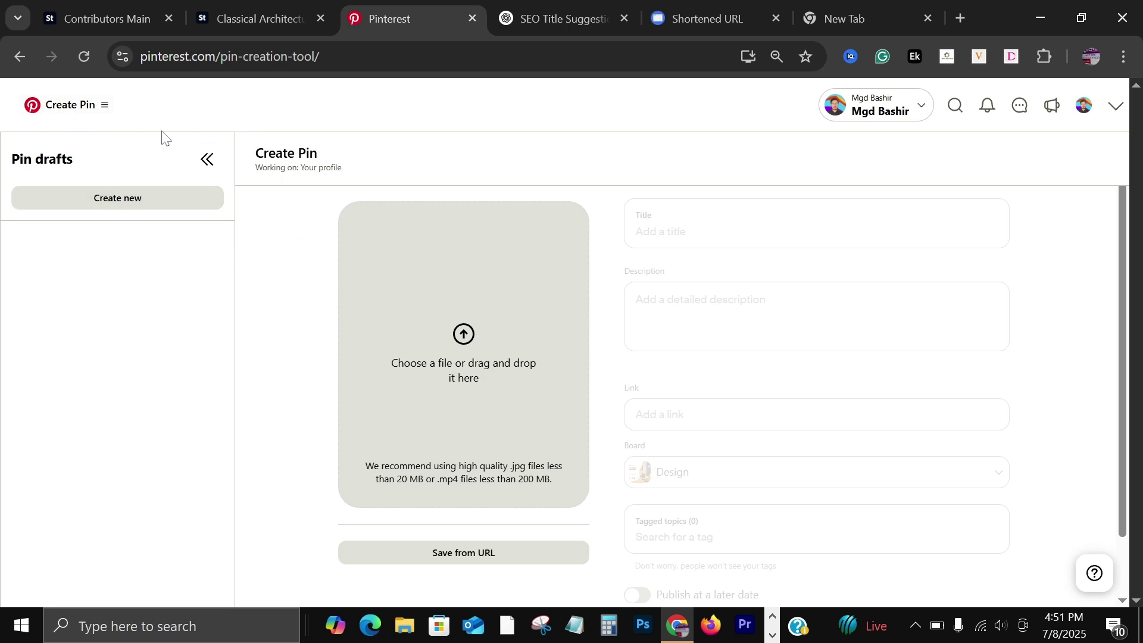
left_click(104, 18)
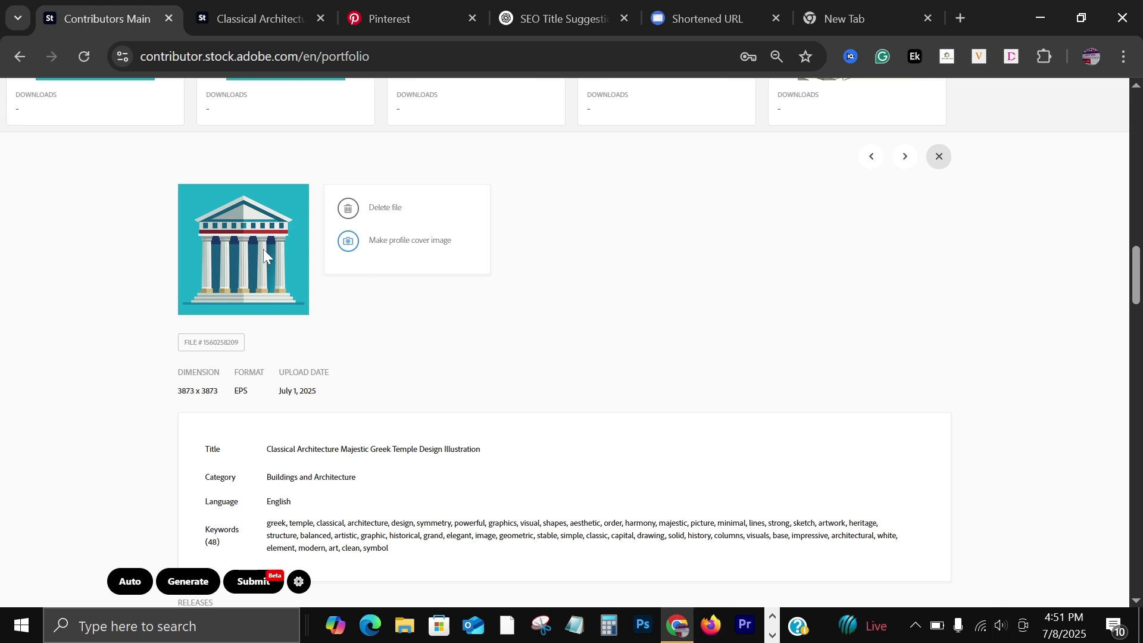
scroll(510, 411, "down", 9)
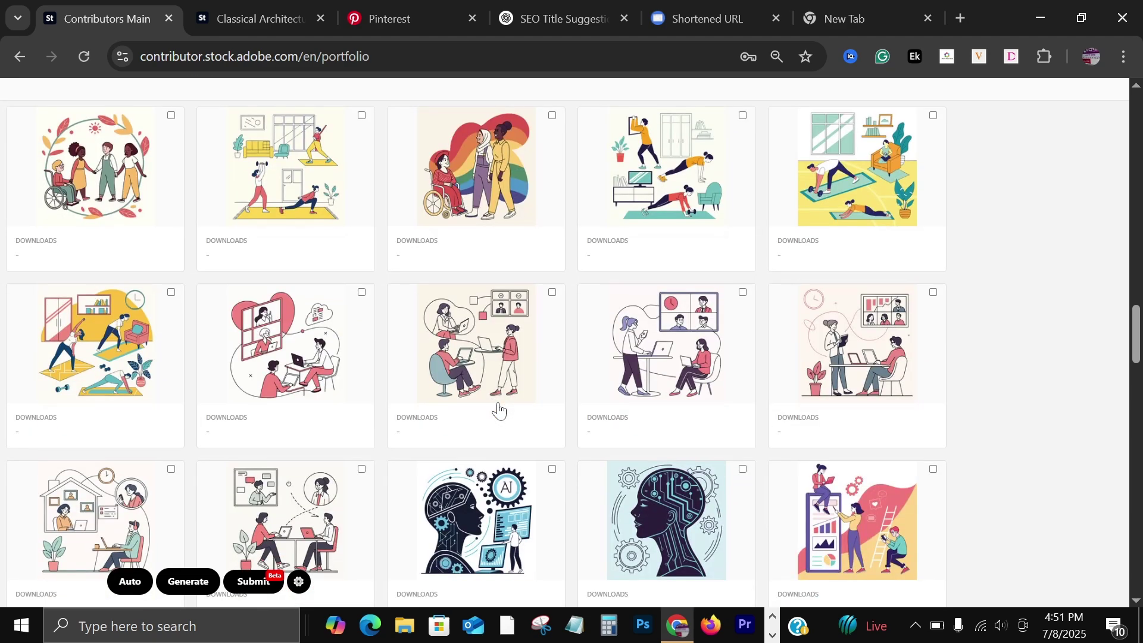
scroll(498, 408, "up", 6)
scroll(497, 402, "up", 1)
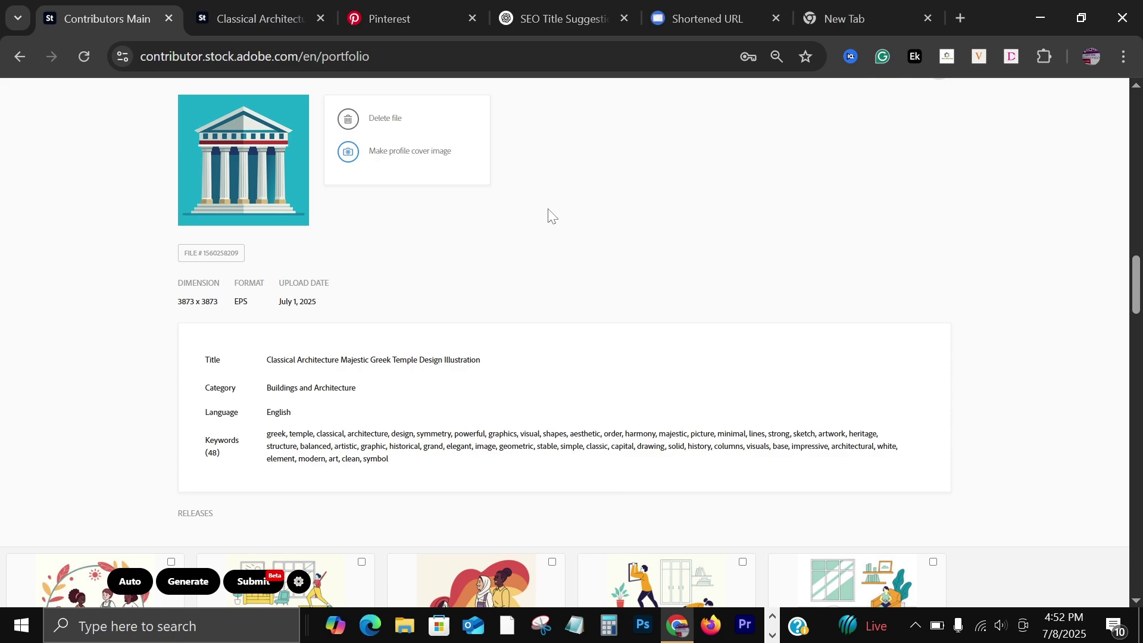
scroll(552, 217, "up", 20)
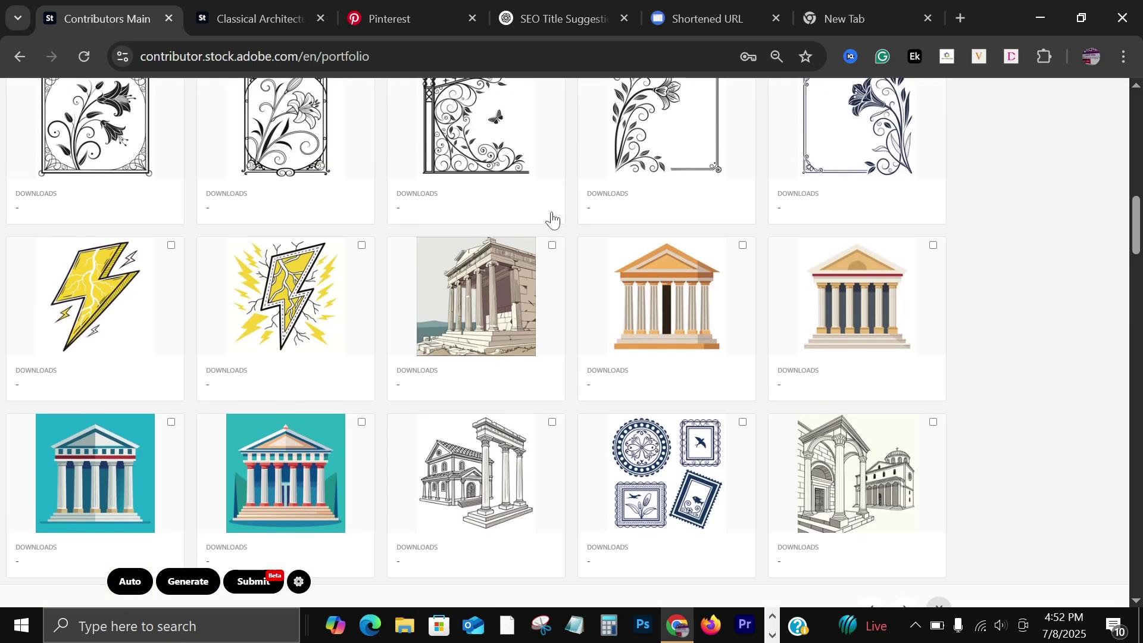
Open the details of the downloaded traveler-with-laptop illustration in the Adobe Stock portfolio and examine its title, category and keywords.
scroll(19, 517, "down", 1)
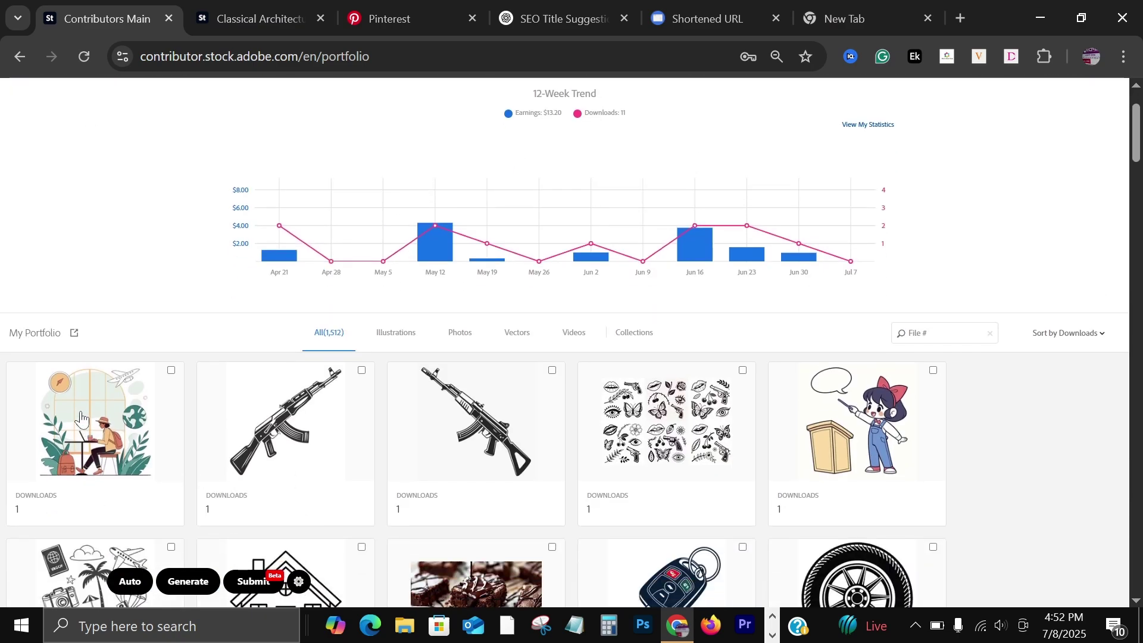
left_click(81, 408)
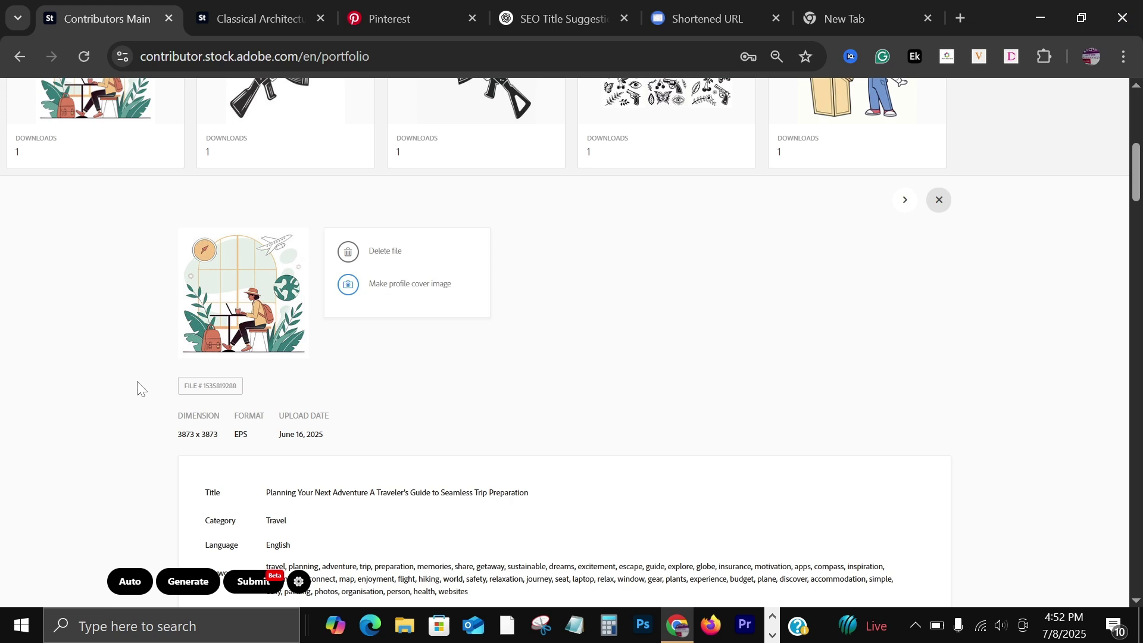
scroll(138, 388, "down", 1)
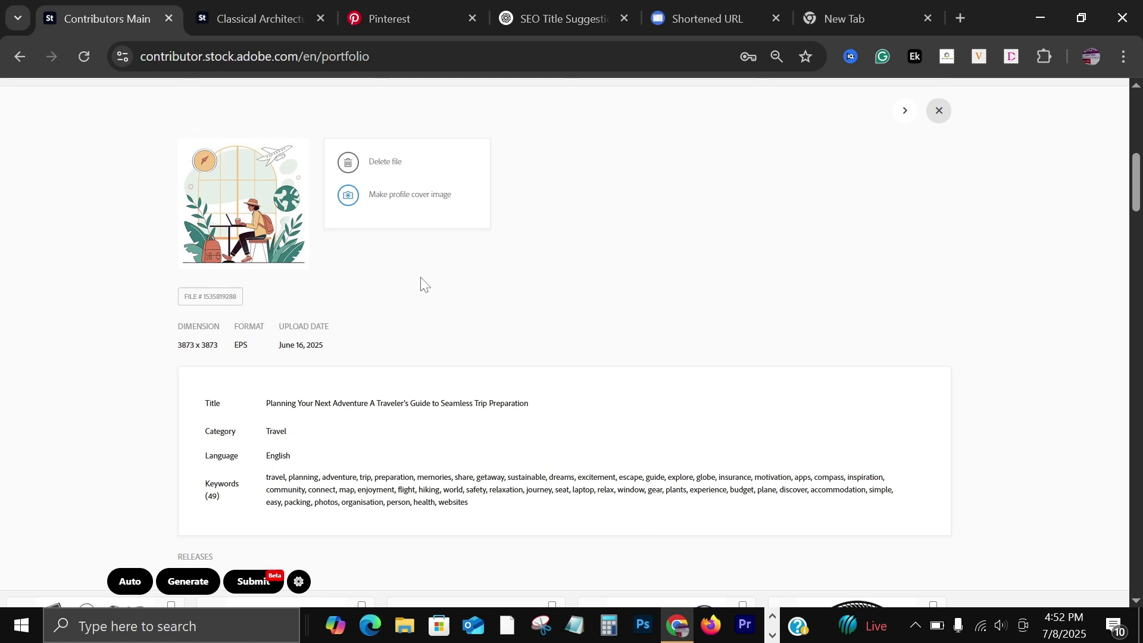
Switch to Pinterest, open the account's own profile and look through the created Pins for the new temple Pin and the travel planning Pin.
left_click(385, 9)
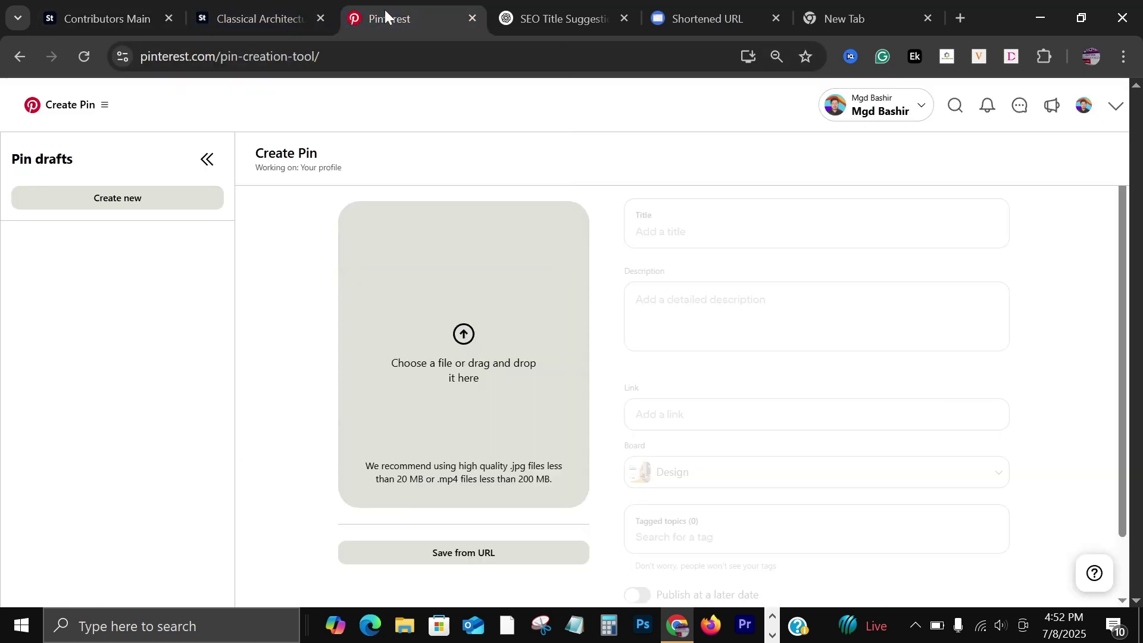
left_click(1084, 106)
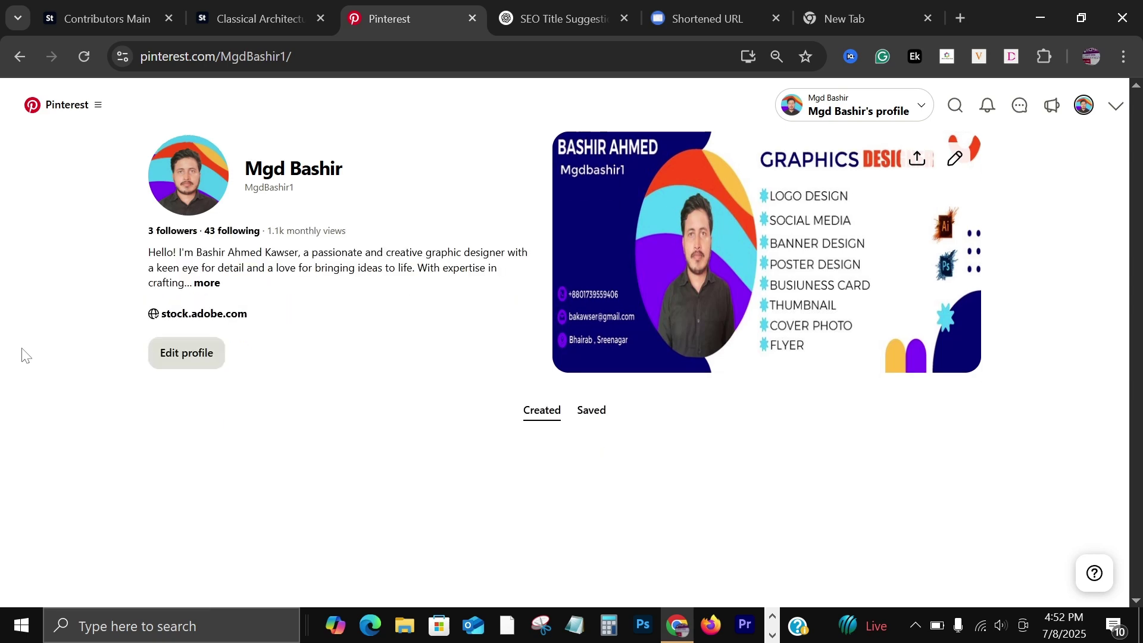
scroll(1071, 370, "down", 5)
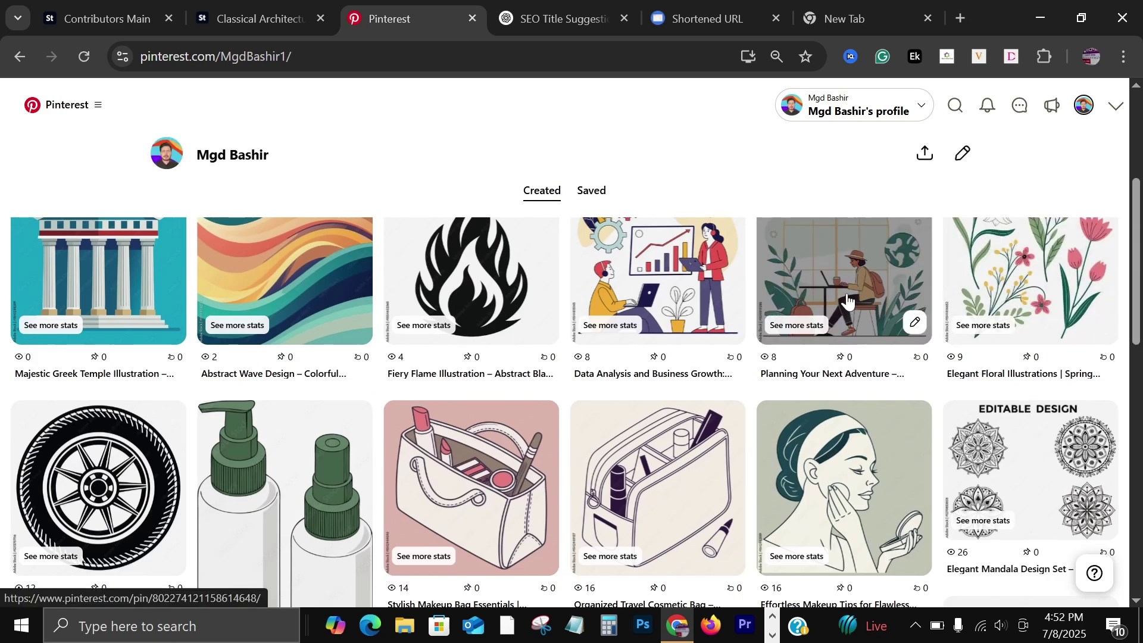
scroll(875, 309, "up", 2)
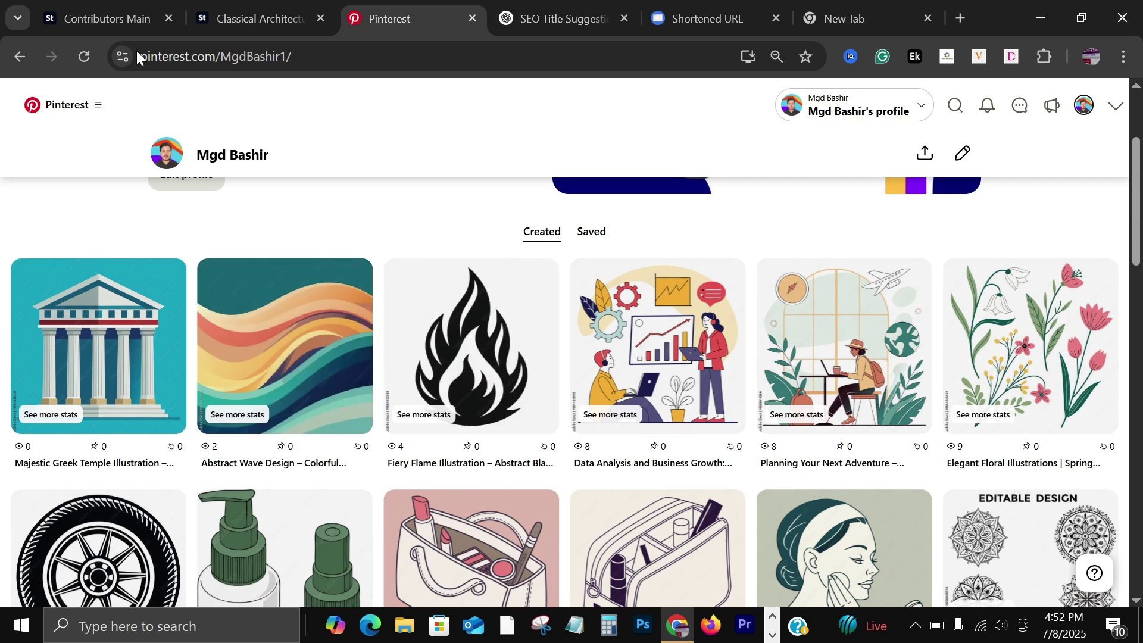
Compare the Adobe Stock details of the travel planning illustration with its Pin on the Pinterest profile, ending on the Adobe Stock portfolio.
left_click(124, 3)
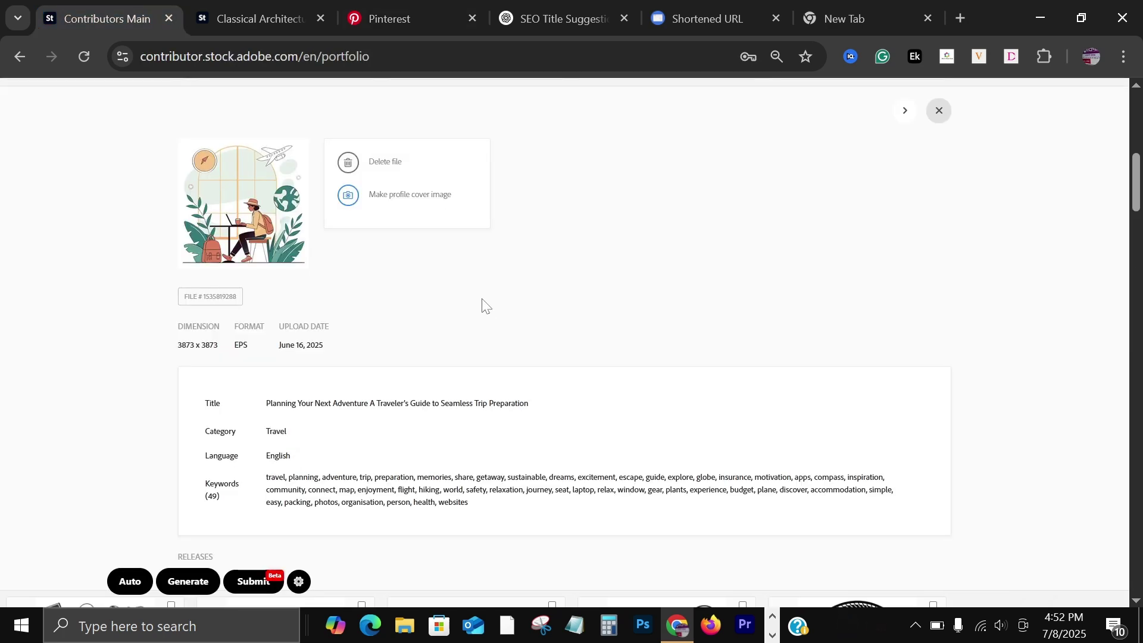
left_click(451, 6)
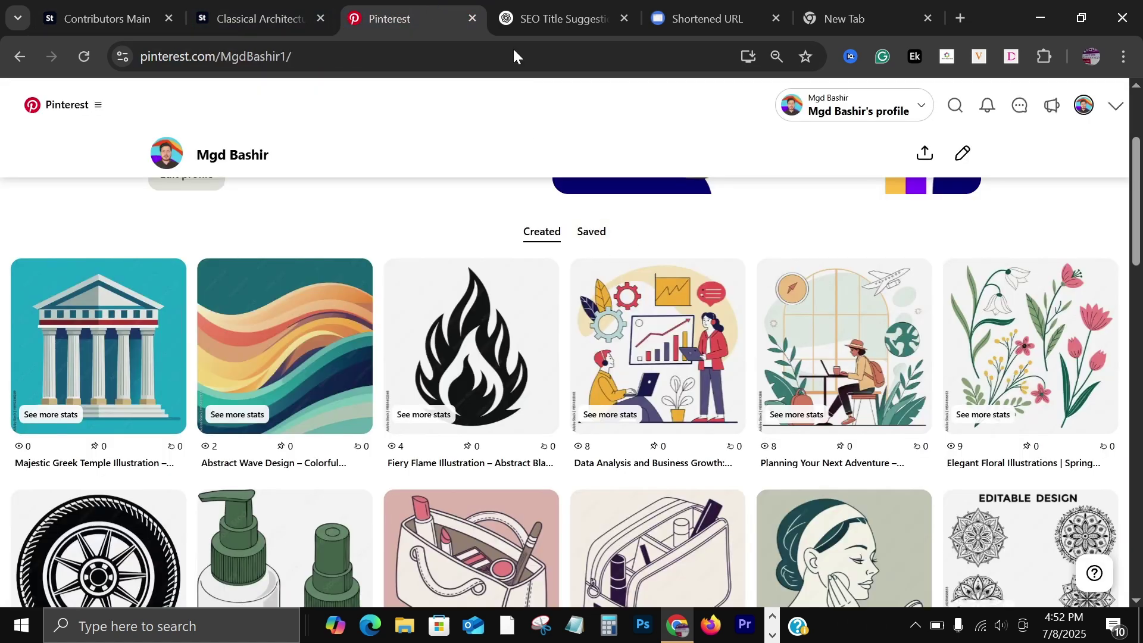
left_click(93, 3)
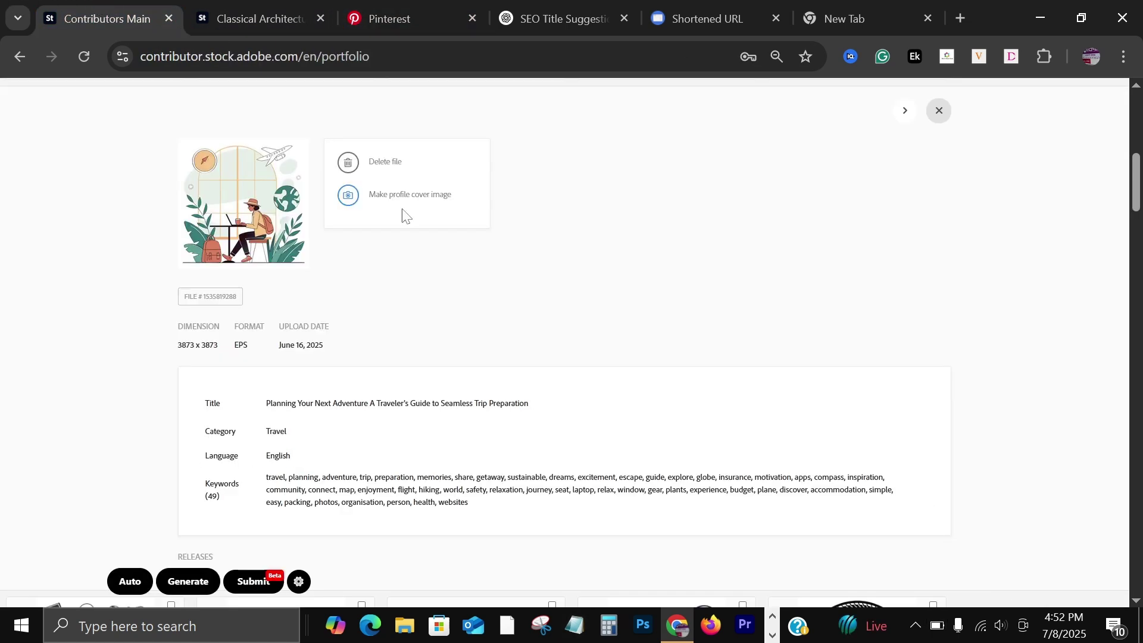